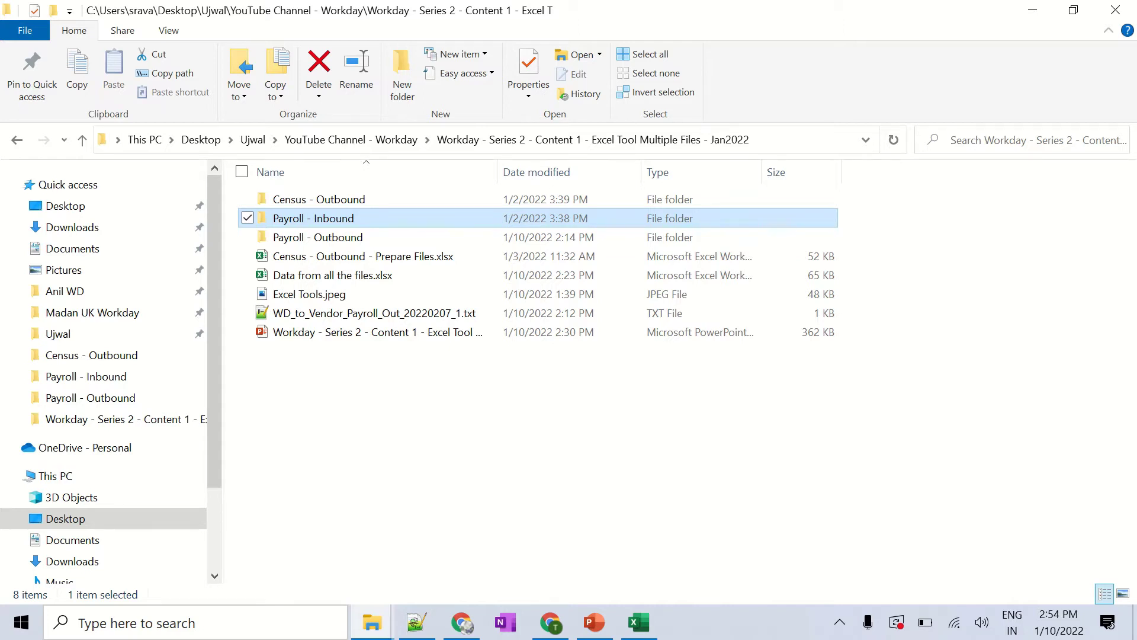
Look over the Census - Outbound, Payroll - Inbound and Payroll - Outbound folders and open Census - Outbound to view its files.
left_click(318, 199)
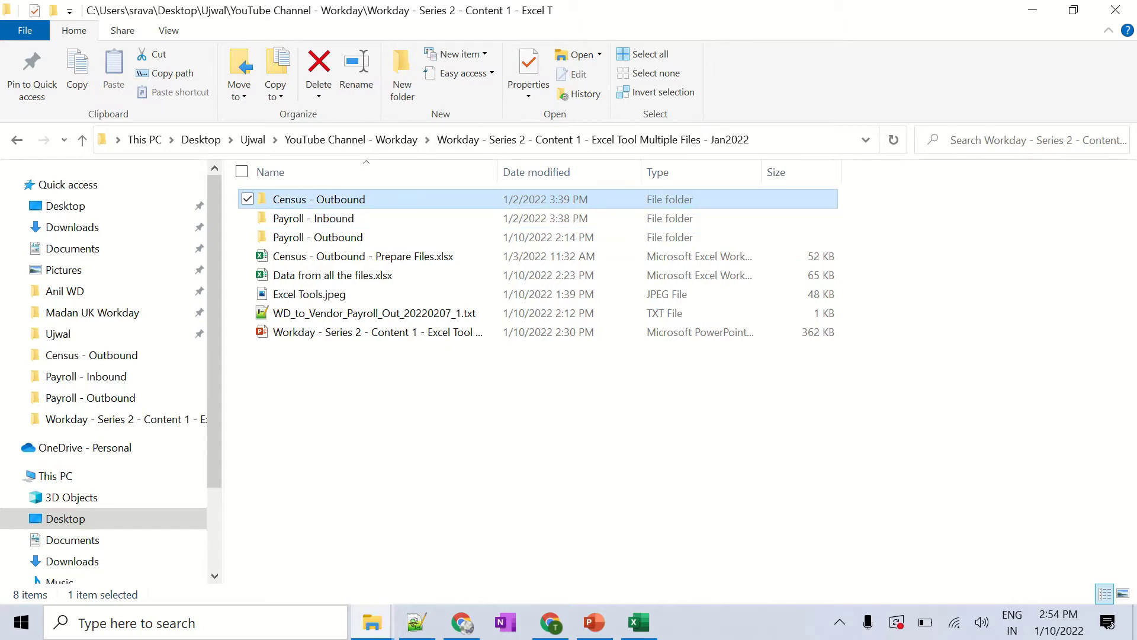
left_click(313, 218)
left_click(317, 237)
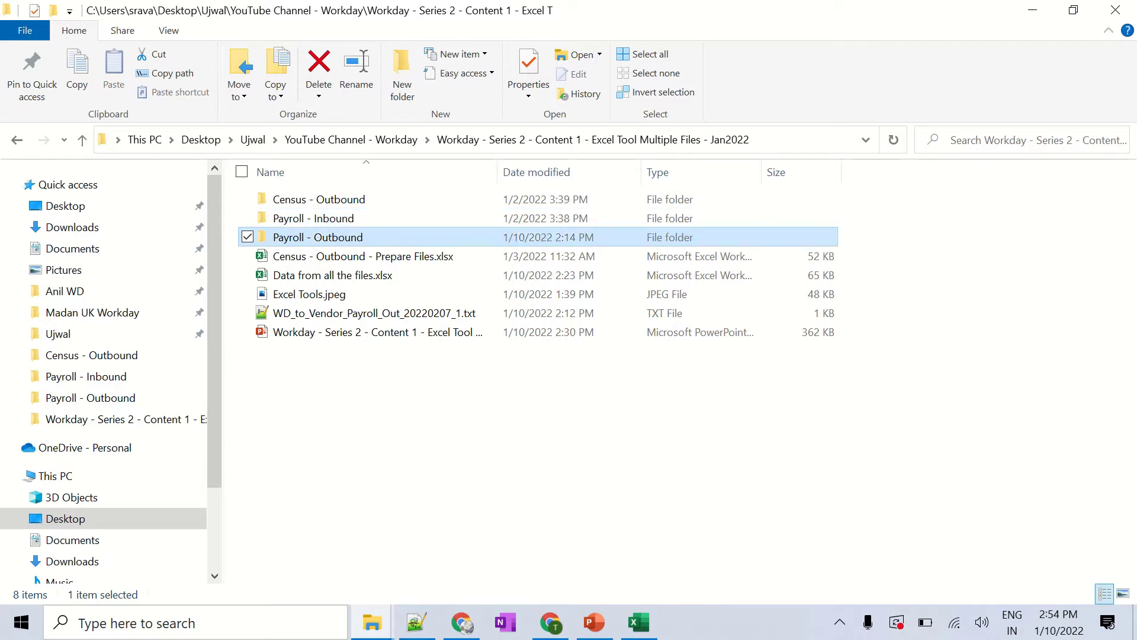
left_click(318, 199)
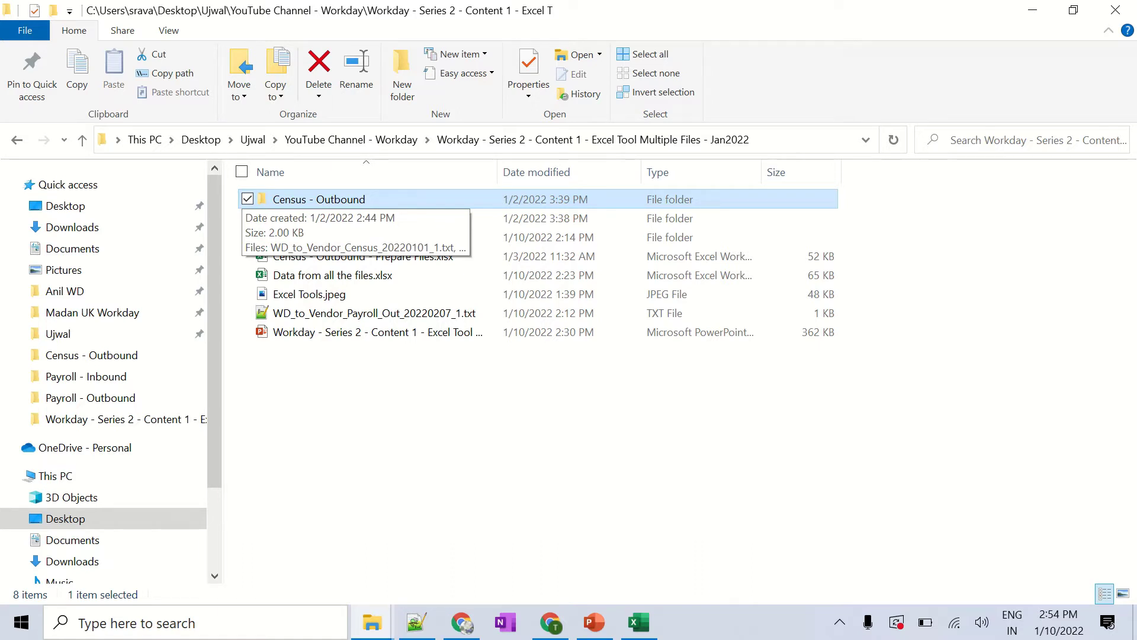
double_click(318, 199)
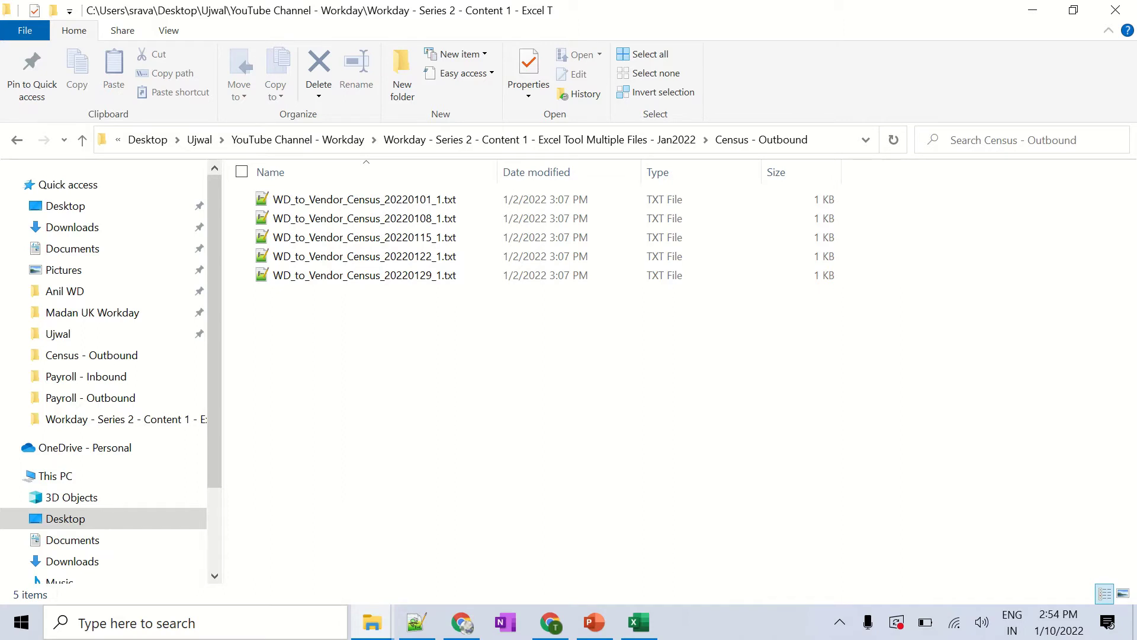
Open Vendor_to_WD_Payroll_Out_20220102_1.txt from the Payroll - Inbound folder.
key("alt+Up")
key("Down")
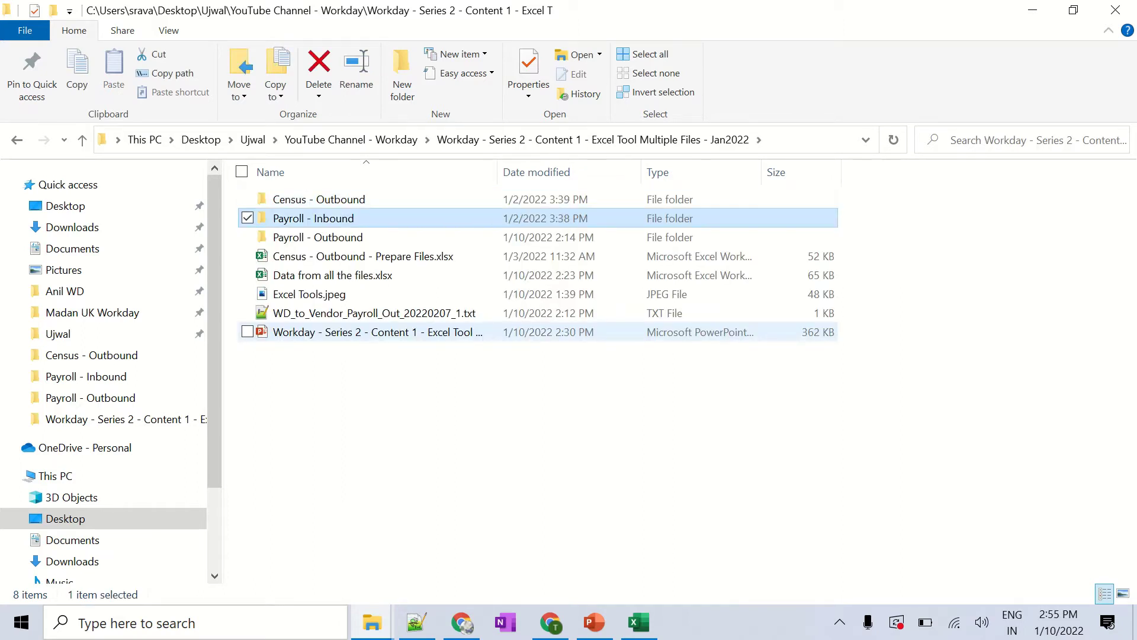
key("Return")
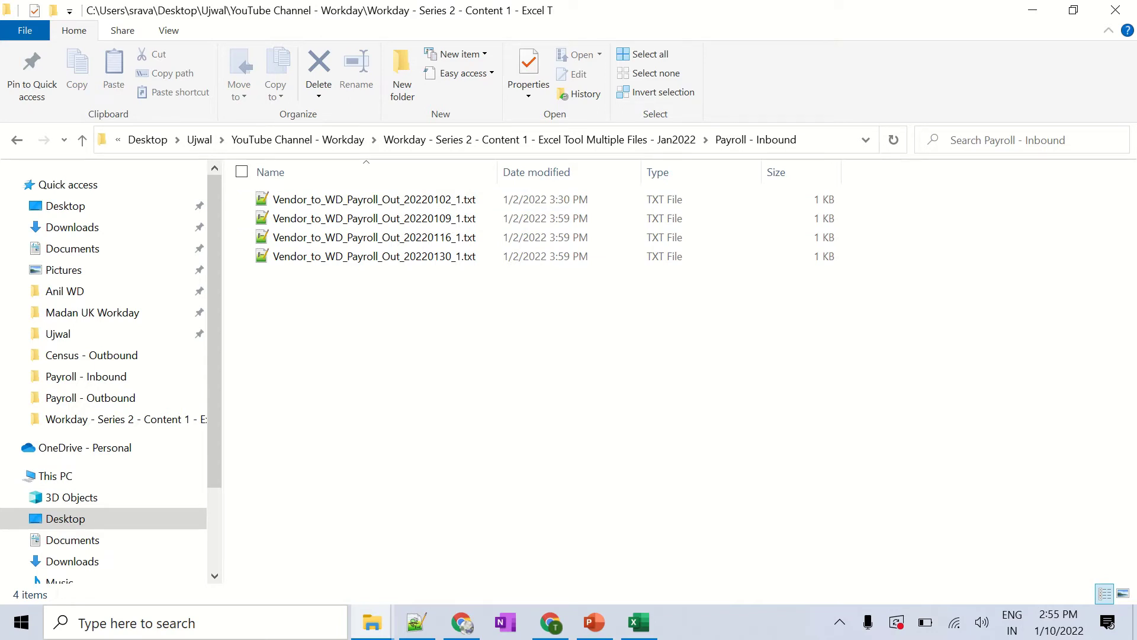
left_click(373, 218)
left_click(373, 199)
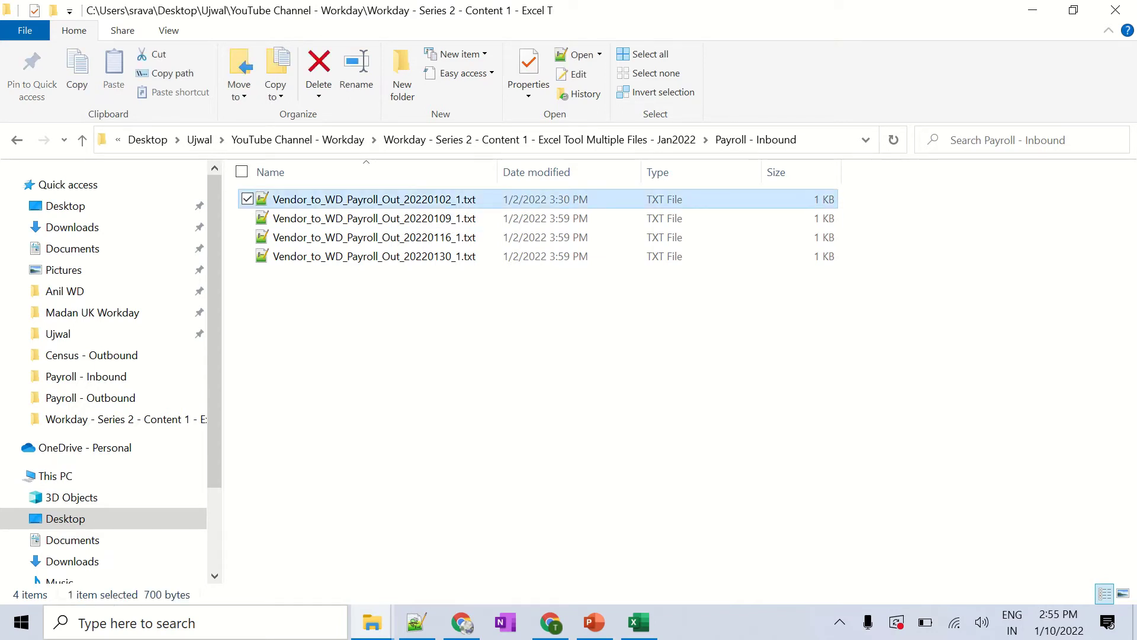
key("Return")
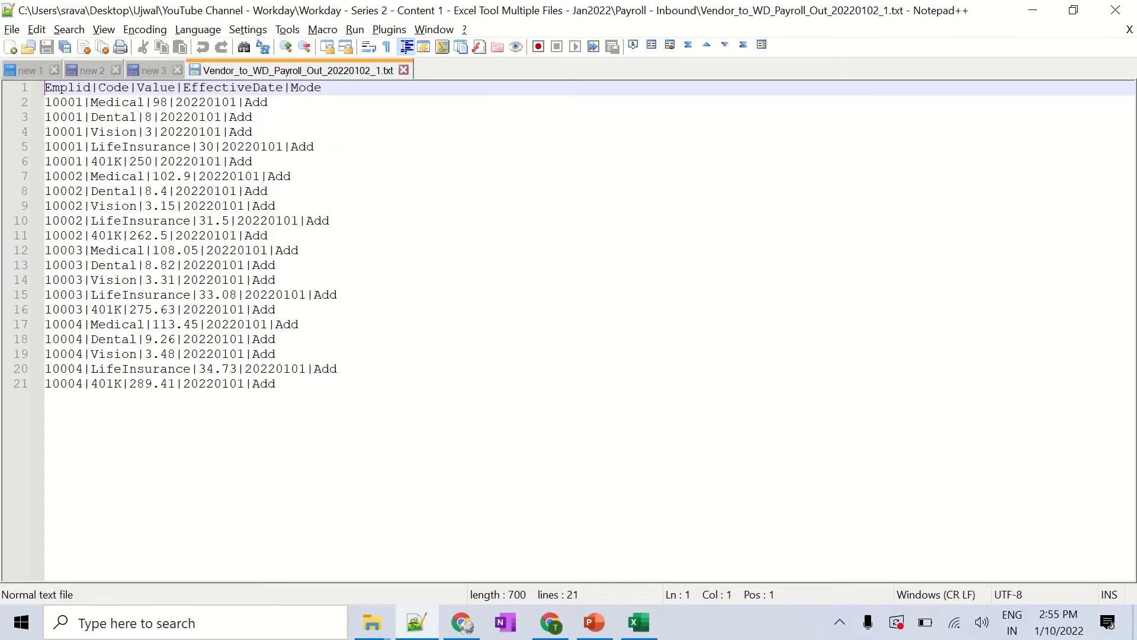
Examine the Code header, the Medical, Dental and Vision codes and their amounts in the first employee's lines.
double_click(113, 87)
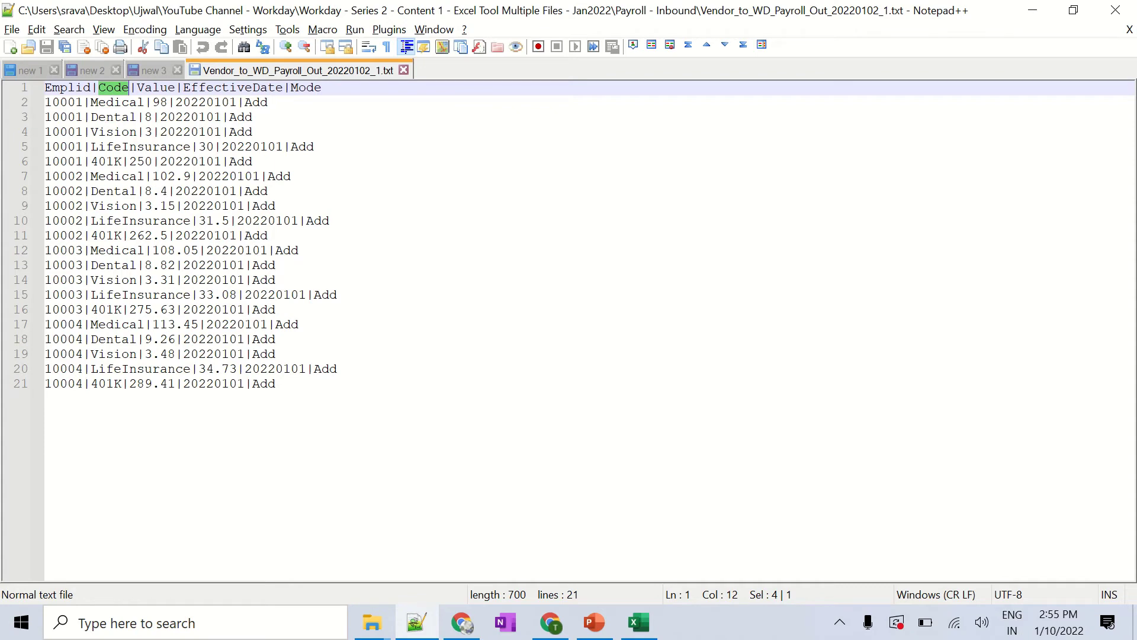
double_click(63, 102)
double_click(117, 101)
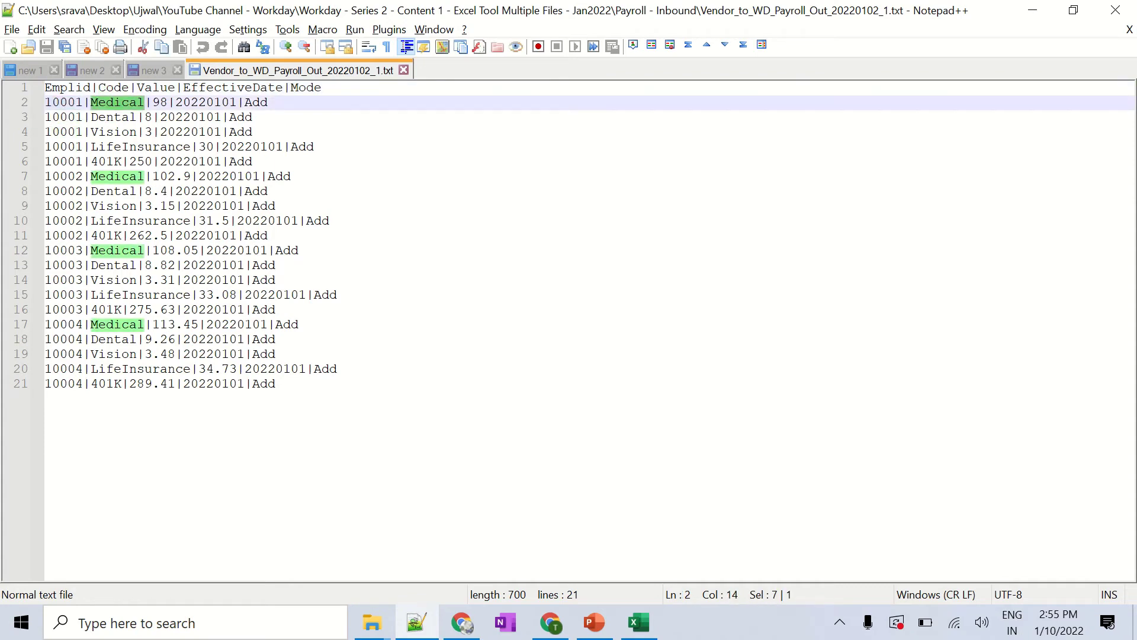
double_click(113, 116)
double_click(114, 132)
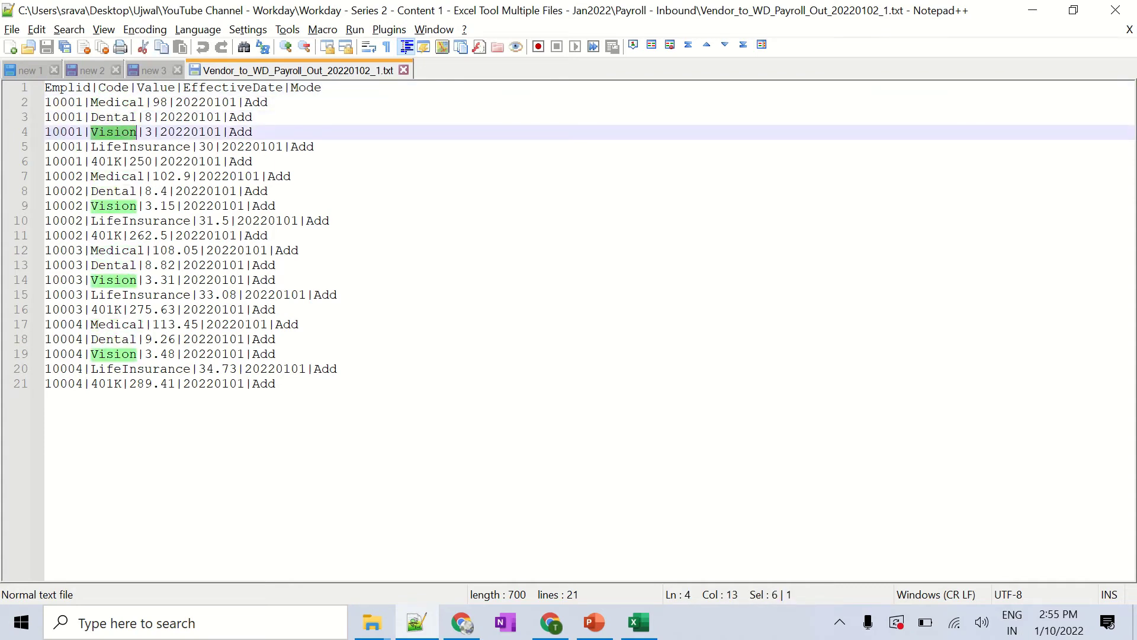
left_click(160, 102)
double_click(160, 102)
triple_click(160, 102)
double_click(160, 102)
triple_click(148, 116)
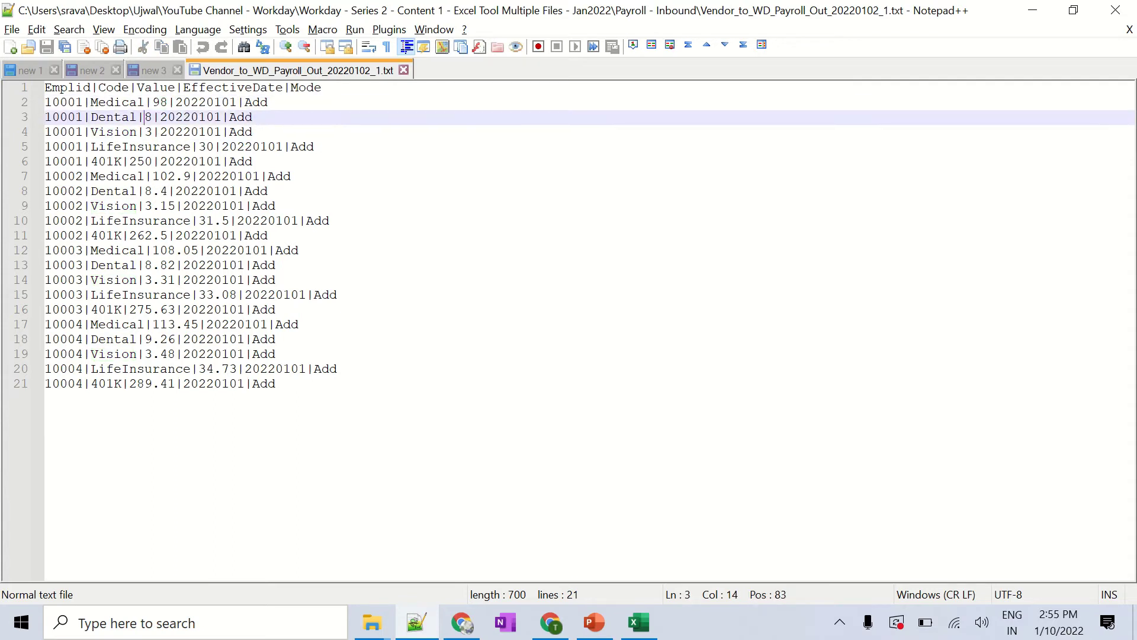
Examine the amount, effective date and mode on the first Dental line, close the file and return to File Explorer.
left_click(148, 117)
key("Up")
key("ctrl+Right")
key("ctrl+Right")
key("ctrl+Right")
key("ctrl+Right")
key("shift+Right")
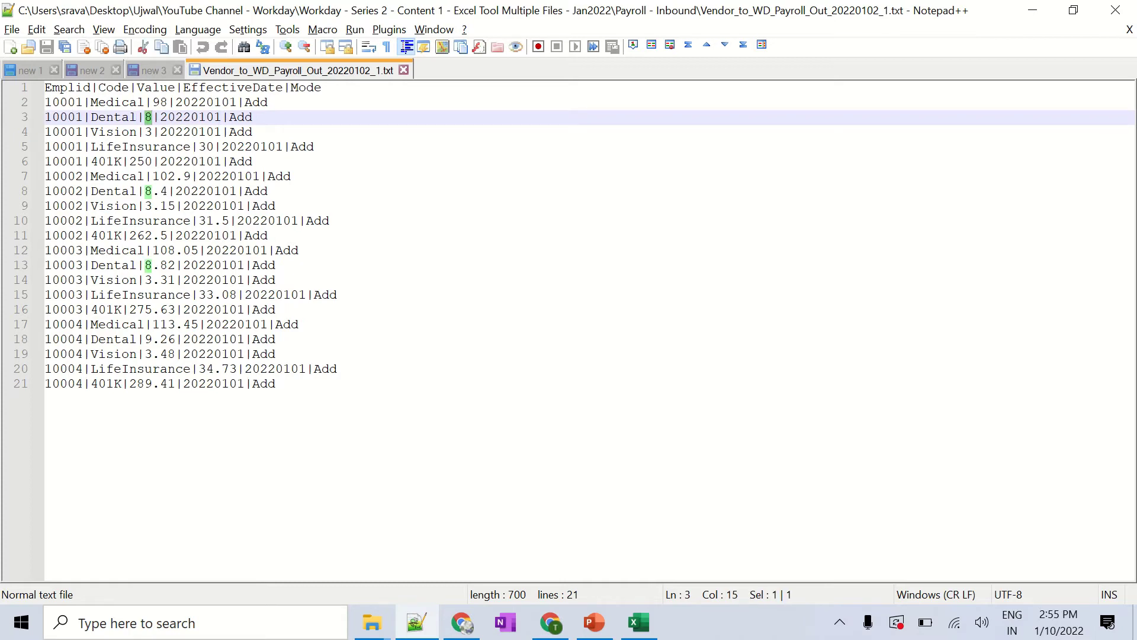
key("ctrl+Right")
key("ctrl+shift+Right")
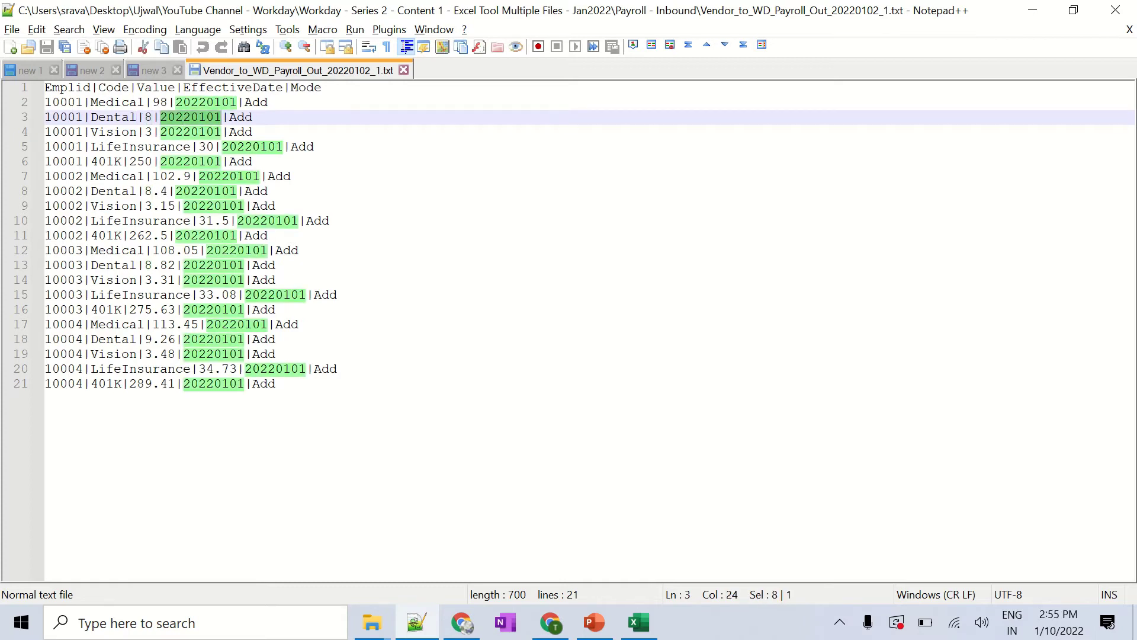
key("ctrl+Right")
key("ctrl+shift+Right")
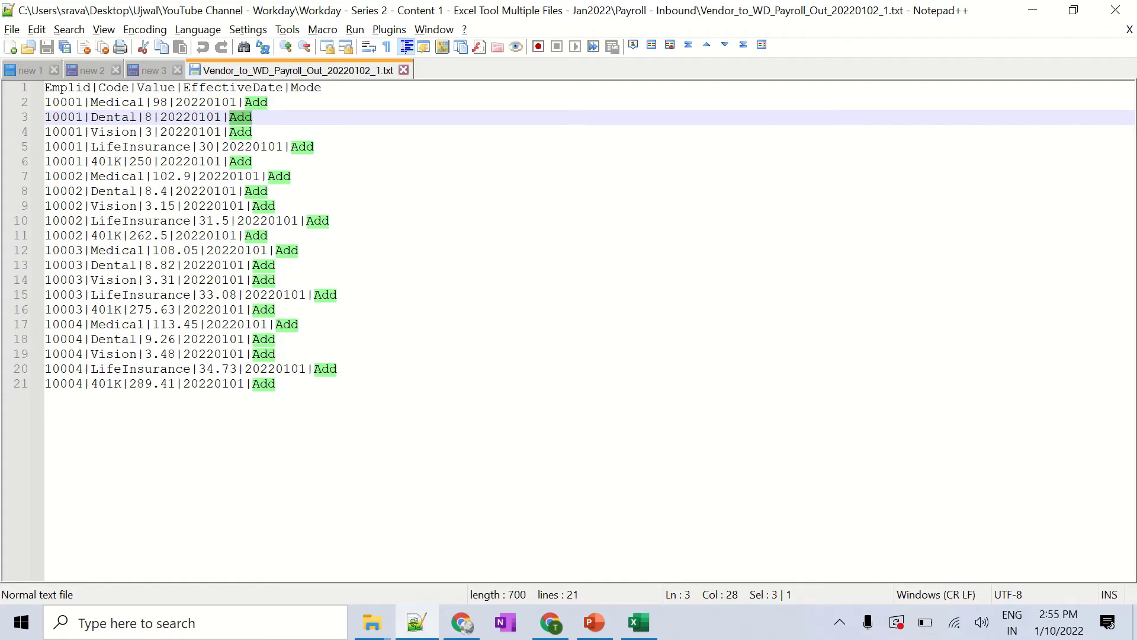
key("ctrl+w")
key("alt+Tab")
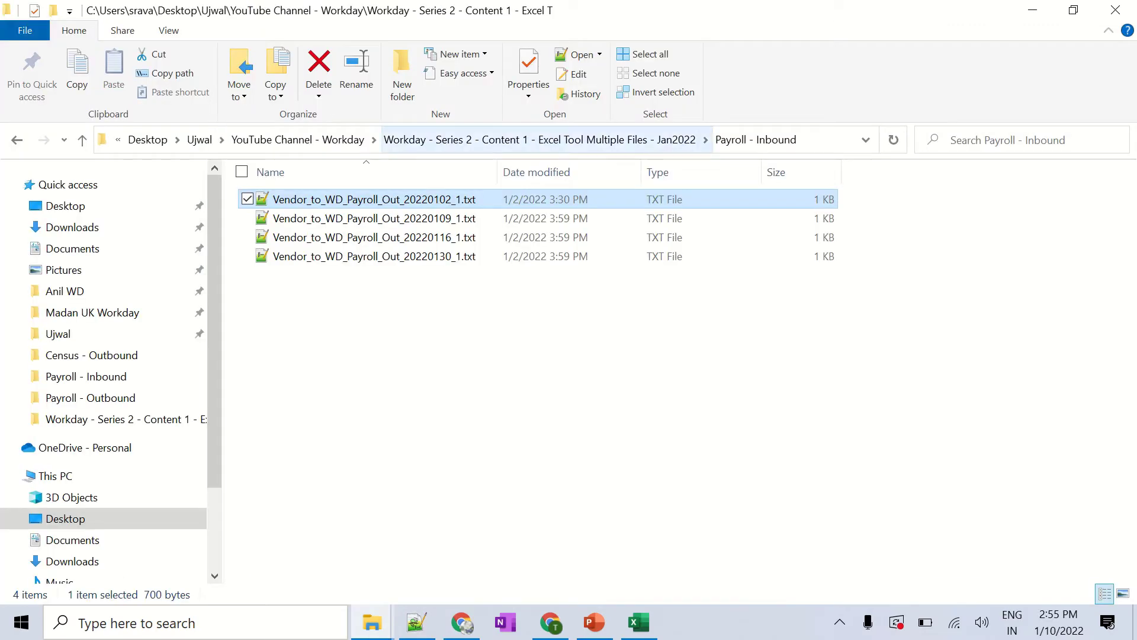
Open the Payroll - Outbound folder and look over its WD_to_Vendor_Payroll_Out text files.
key("alt+Up")
key("Up")
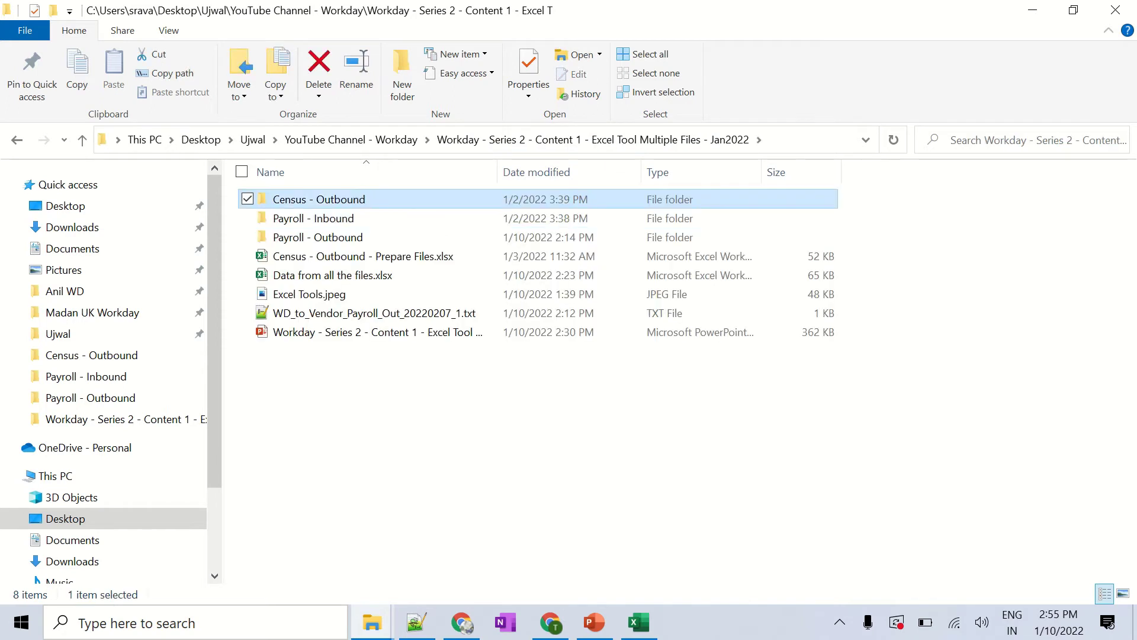
key("Down")
key("Down")
key("Return")
key("Down")
key("Up")
key("shift+Down")
key("shift+Down")
key("shift+Down")
key("shift+Down")
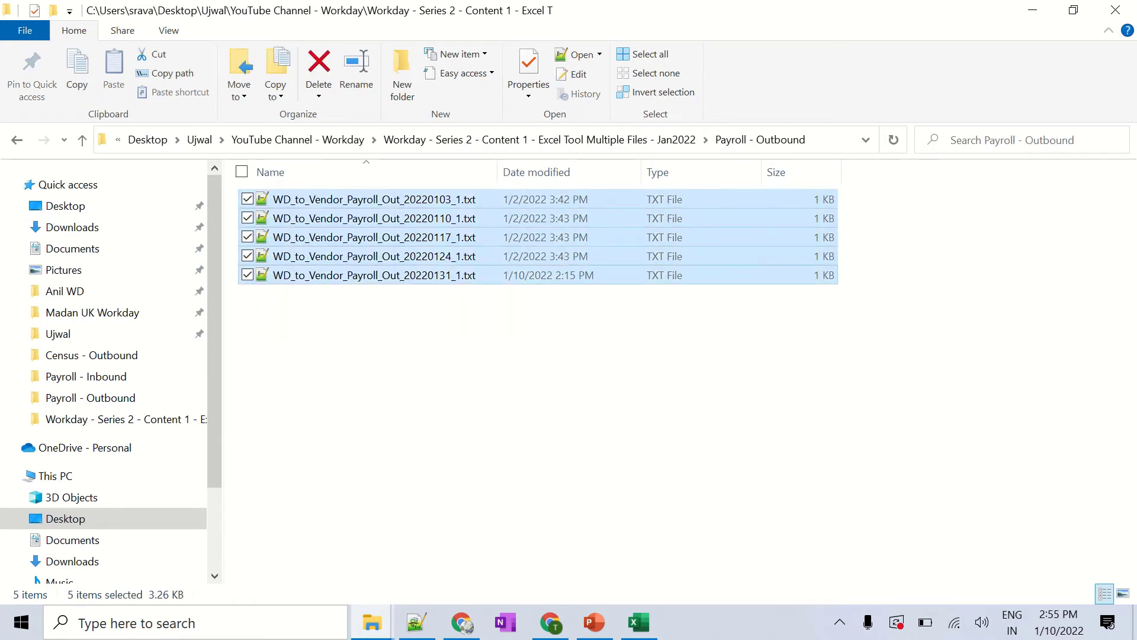
key("Up")
key("alt")
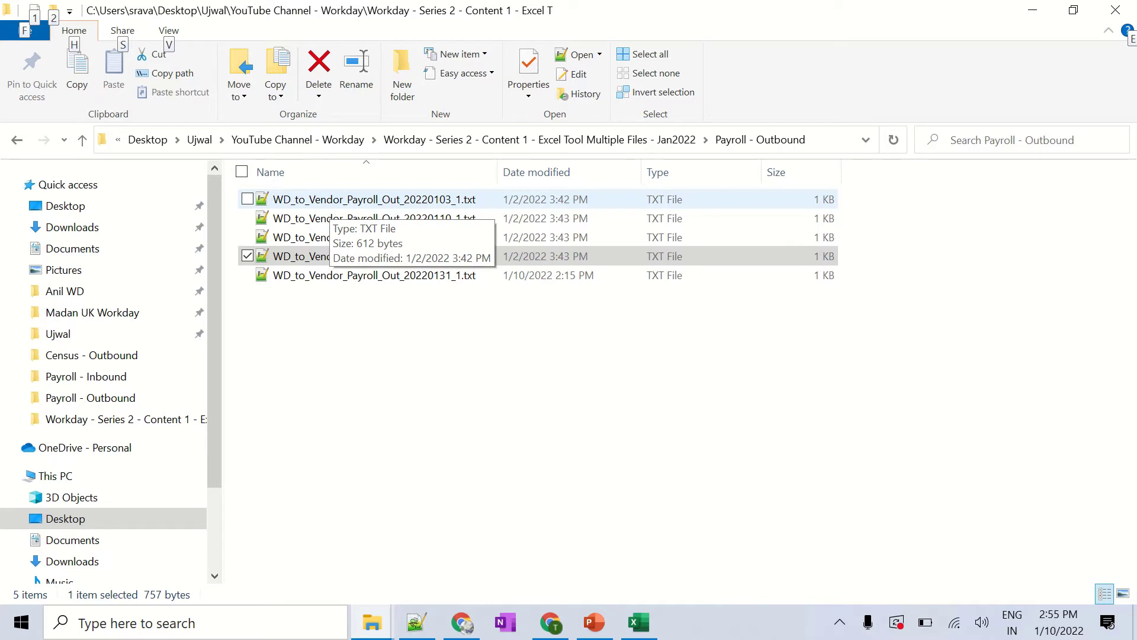
left_click(414, 320)
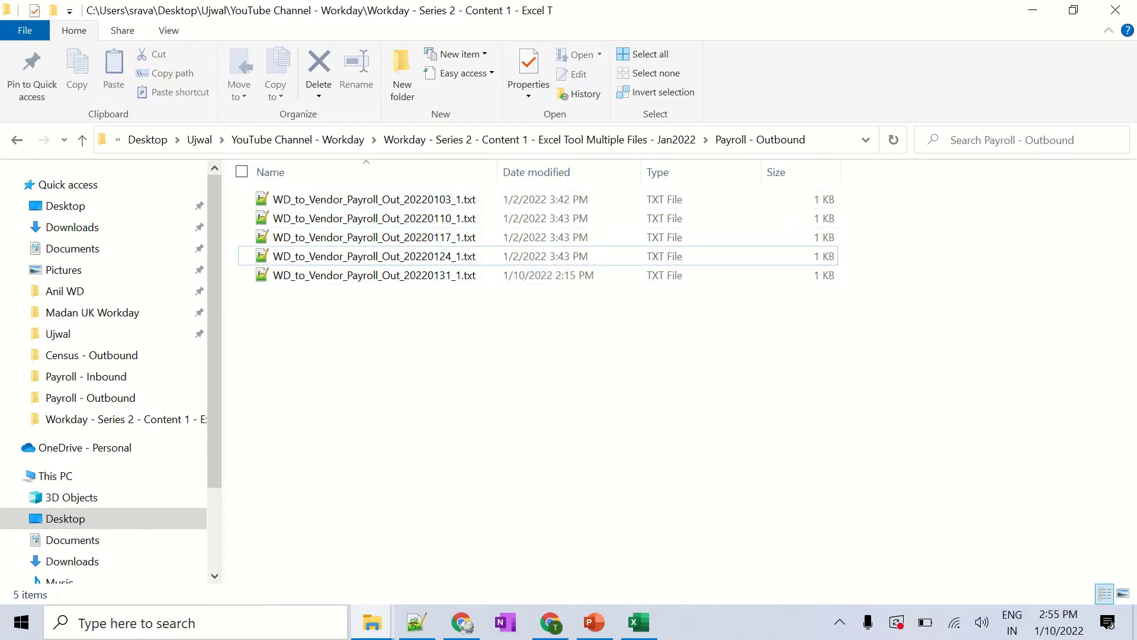
Open WD_to_Vendor_Census_20220101_1.txt from the Census - Outbound folder.
key("BackSpace")
key("Up")
key("Up")
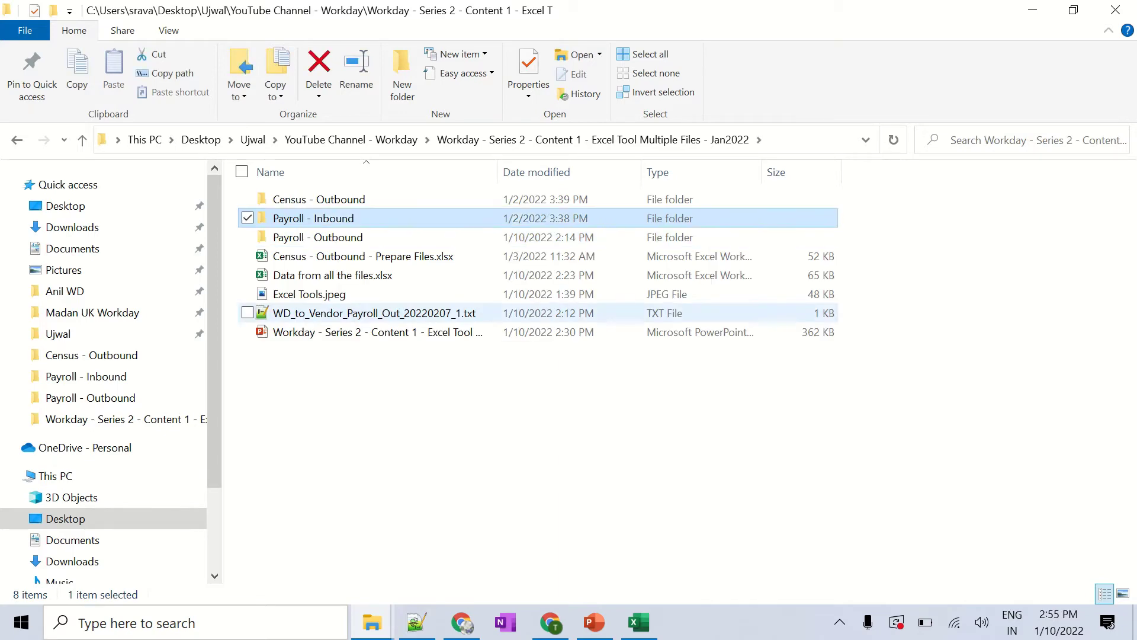
key("Return")
key("Down")
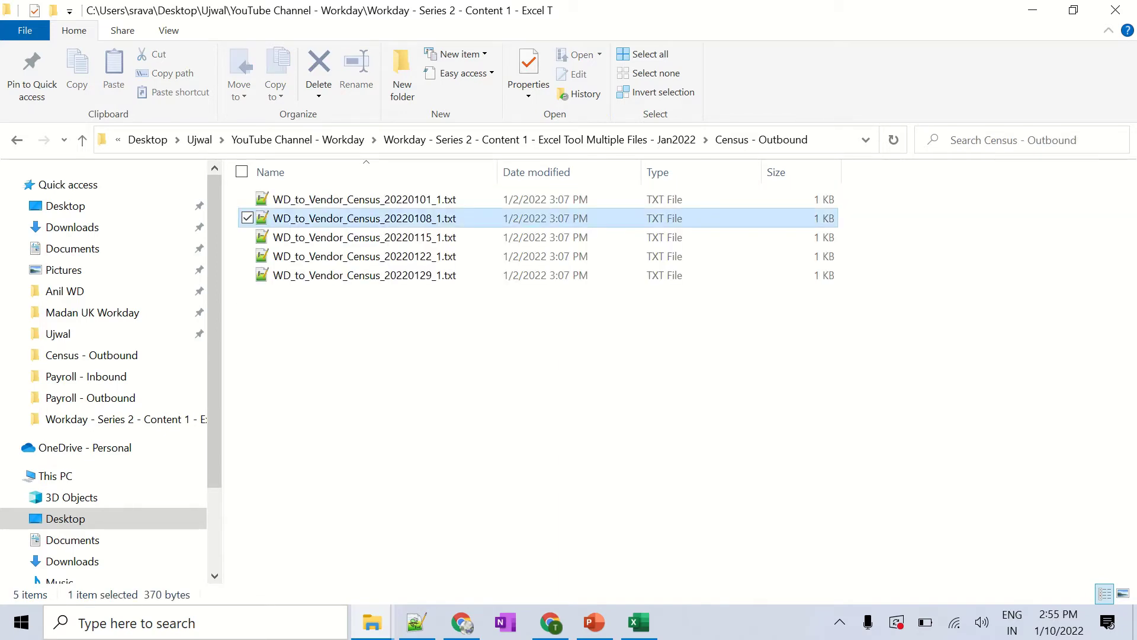
key("Up")
key("Return")
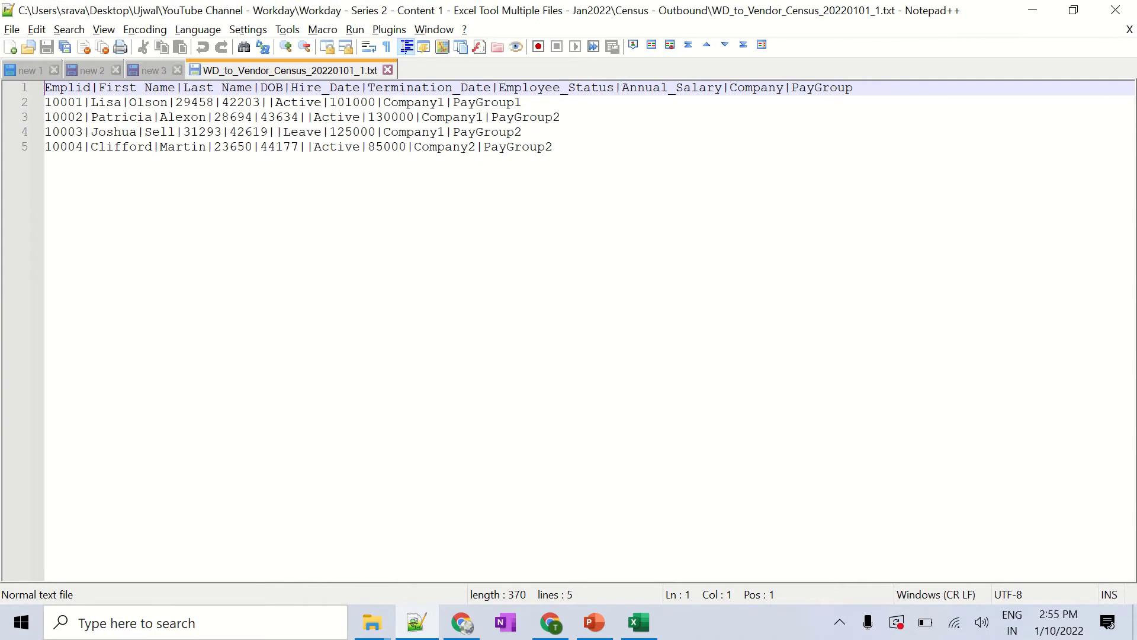
Examine the header fields of the census file, from the First Name and Last Name columns through the final record.
key("ctrl+Right")
key("ctrl+Right")
key("ctrl+shift+Right")
key("ctrl+Right")
key("ctrl+Right")
key("ctrl+Right")
key("ctrl+shift+Right")
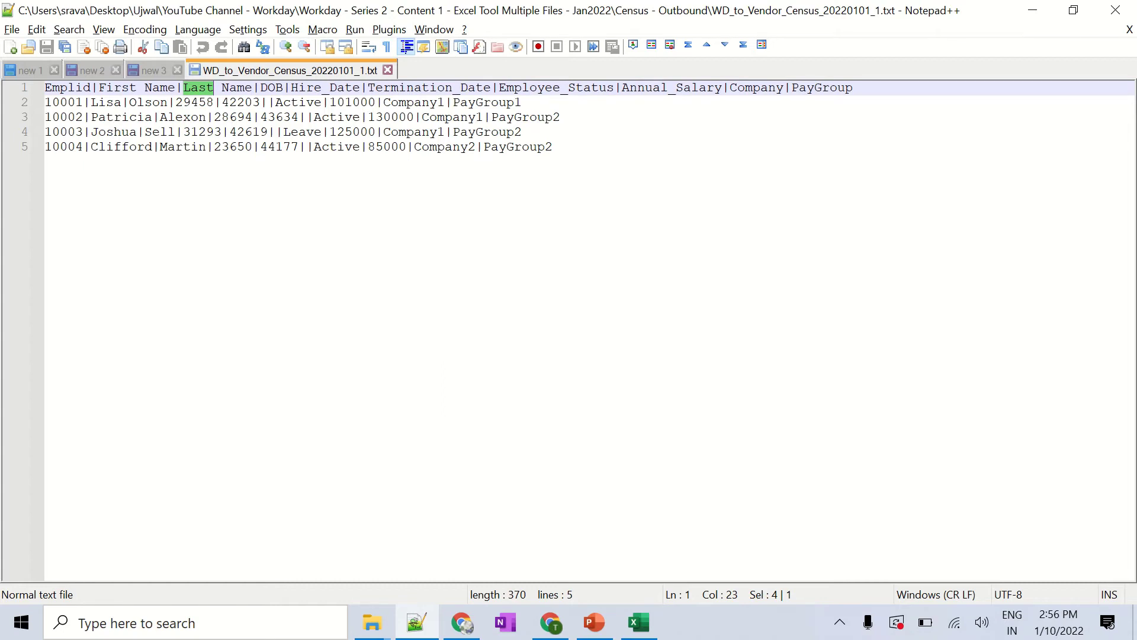
key("ctrl+End")
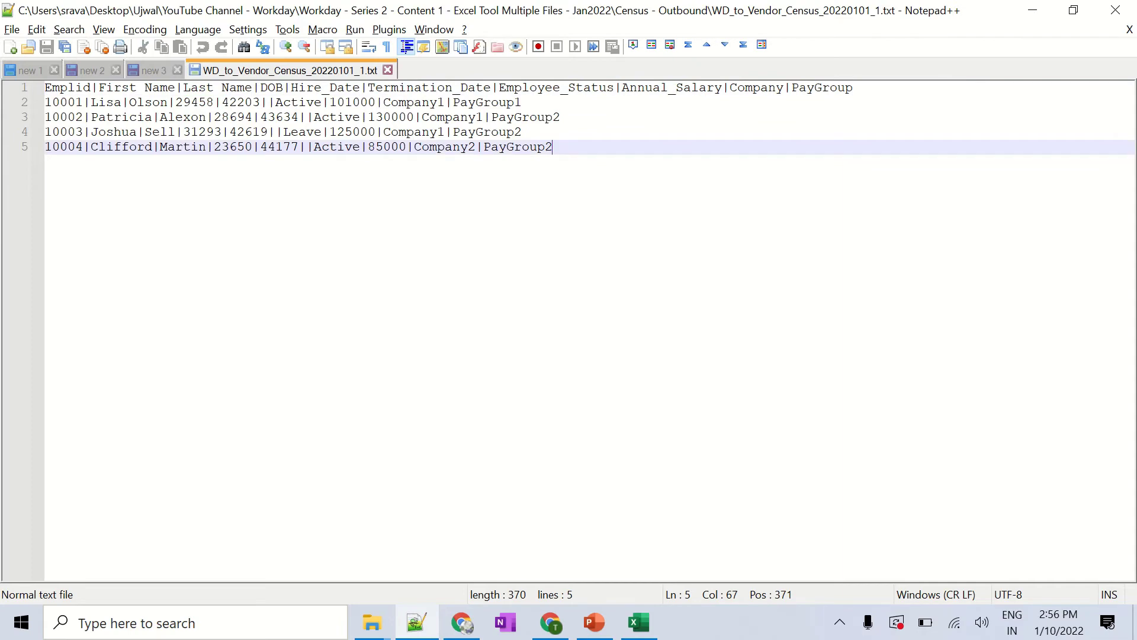
Return to the parent folder, locate Data from all the files.xlsx and switch to that workbook in Excel.
key("alt+Tab")
key("alt+Up")
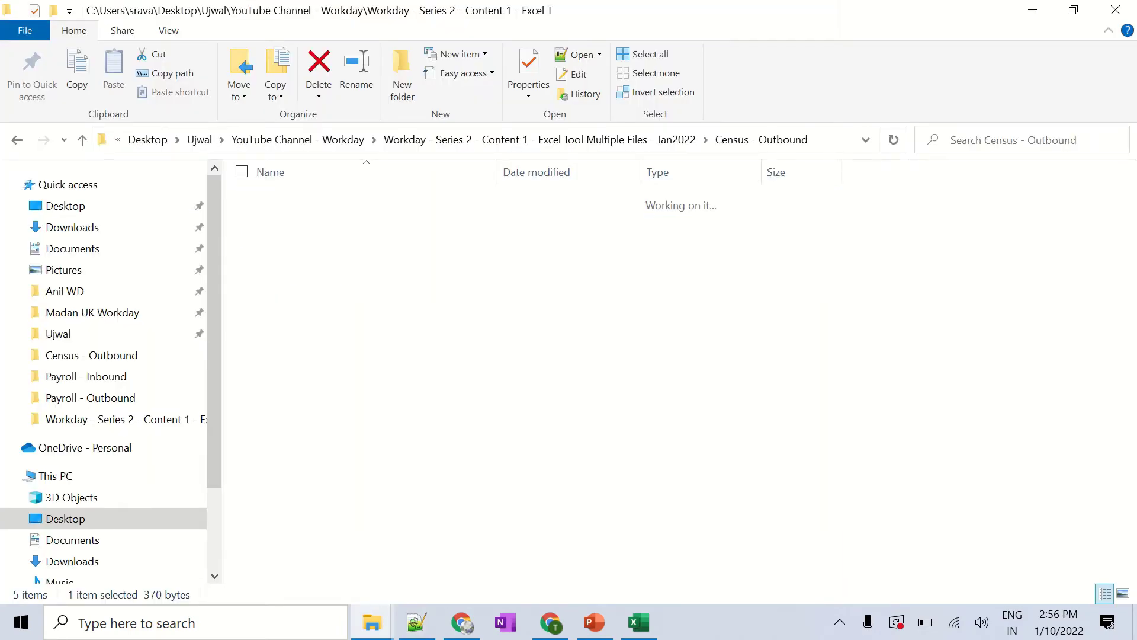
key("Down")
key("Down")
key("Down")
key("Down")
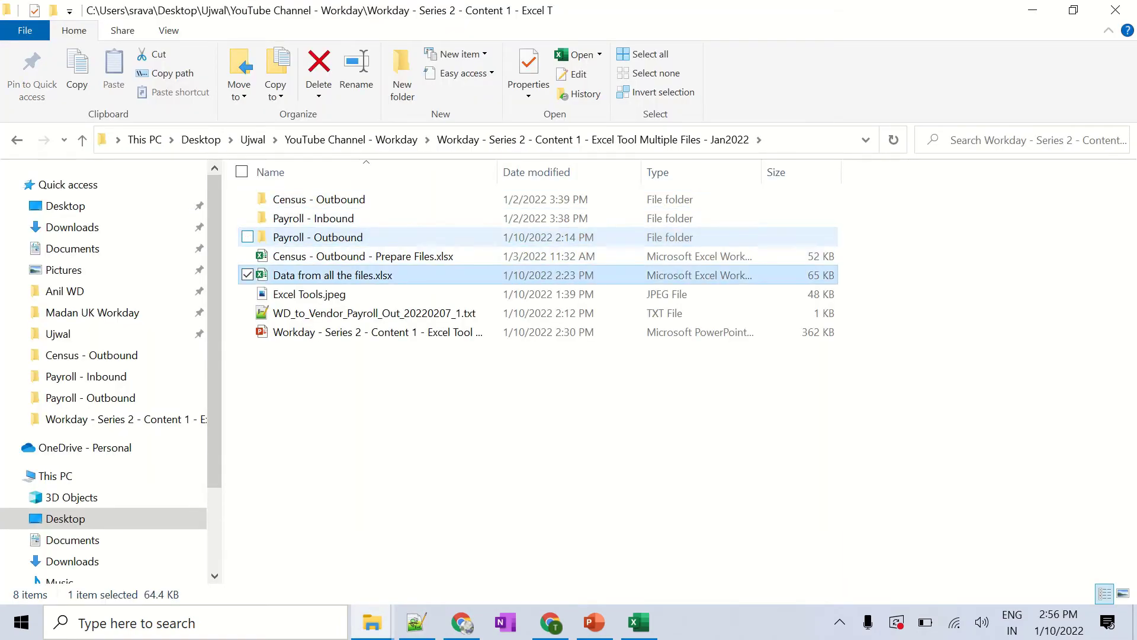
key("Up")
key("Down")
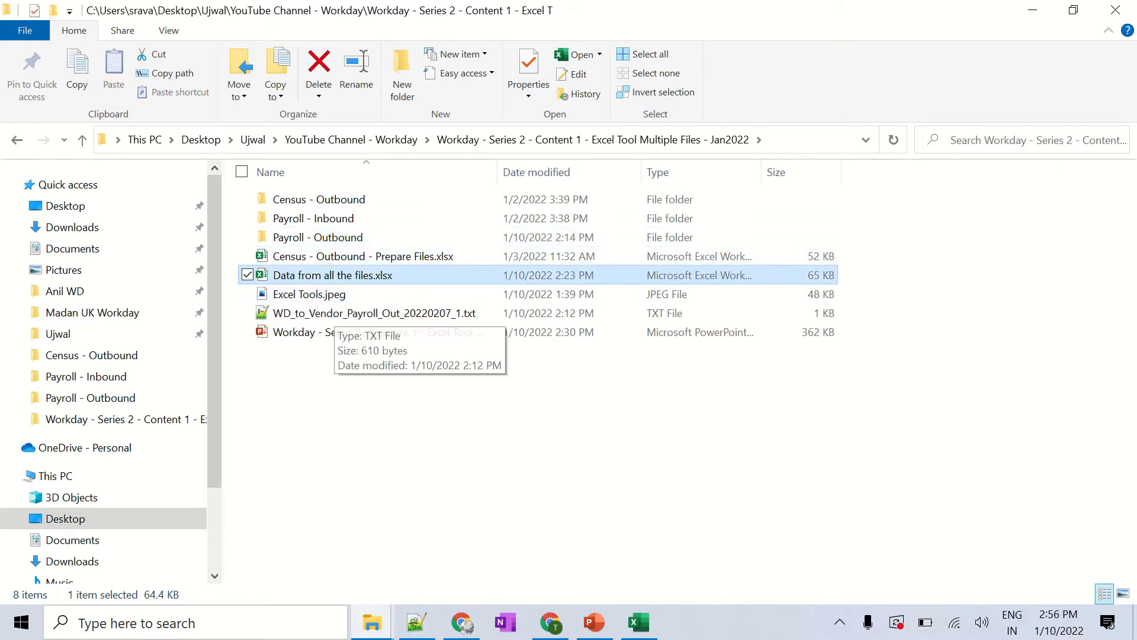
key("alt+Tab")
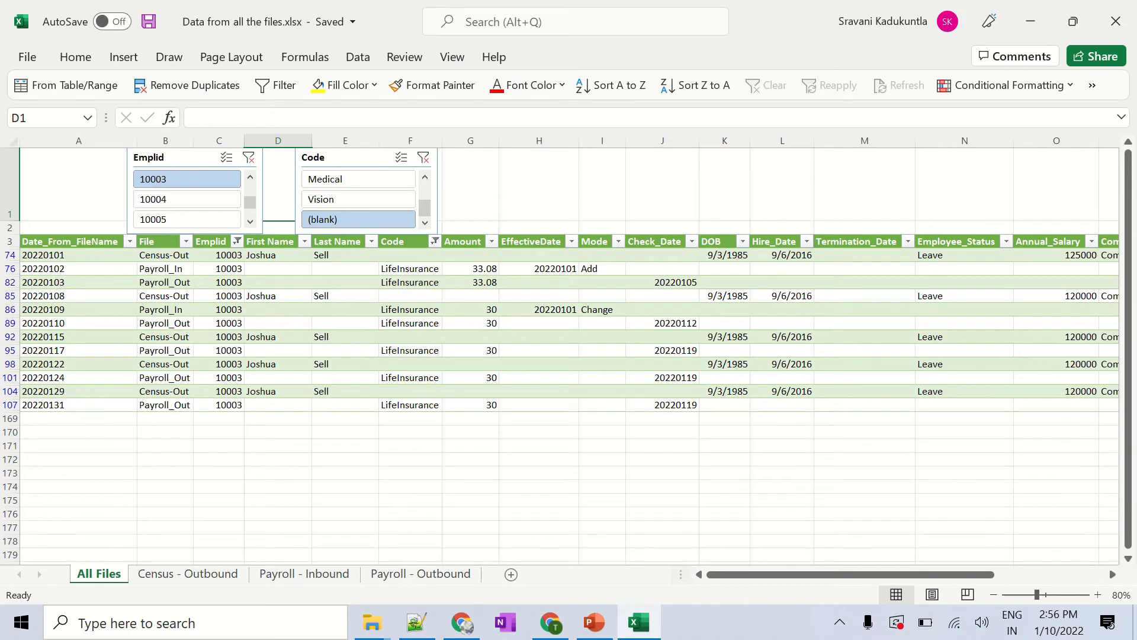
Clear all filters on the All Files table and look through the combined records.
left_click(345, 309)
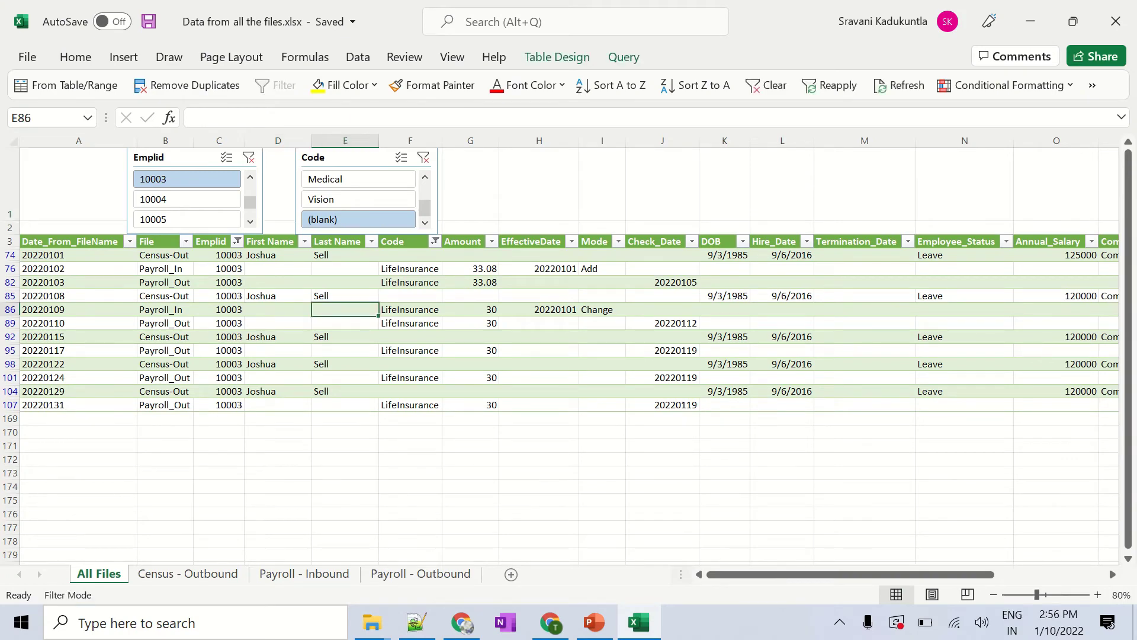
left_click(165, 337)
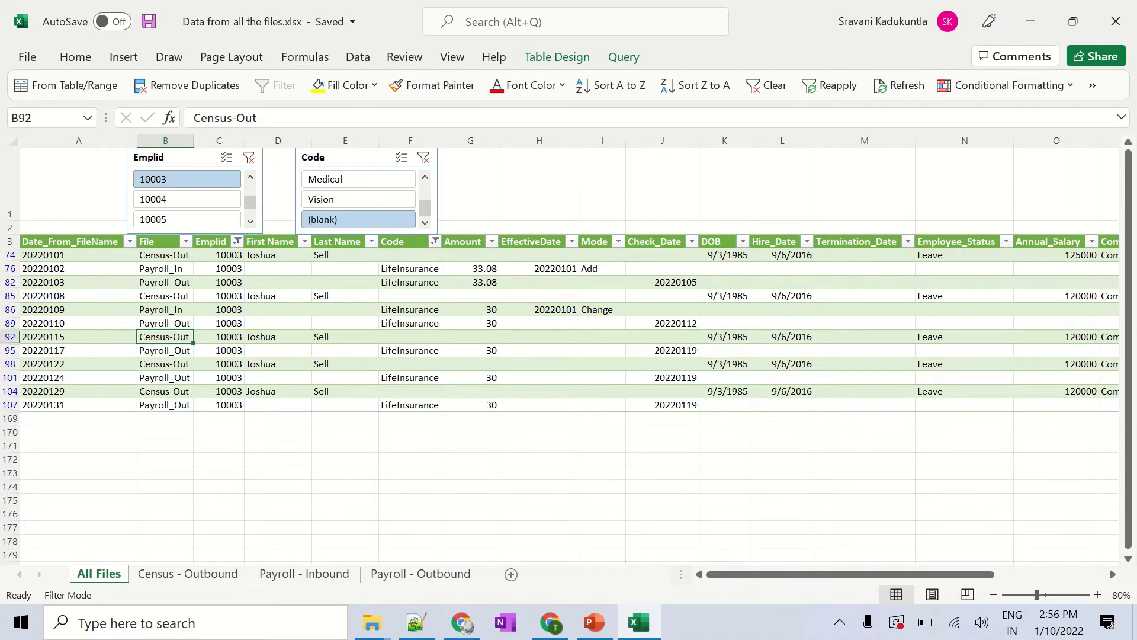
left_click(358, 57)
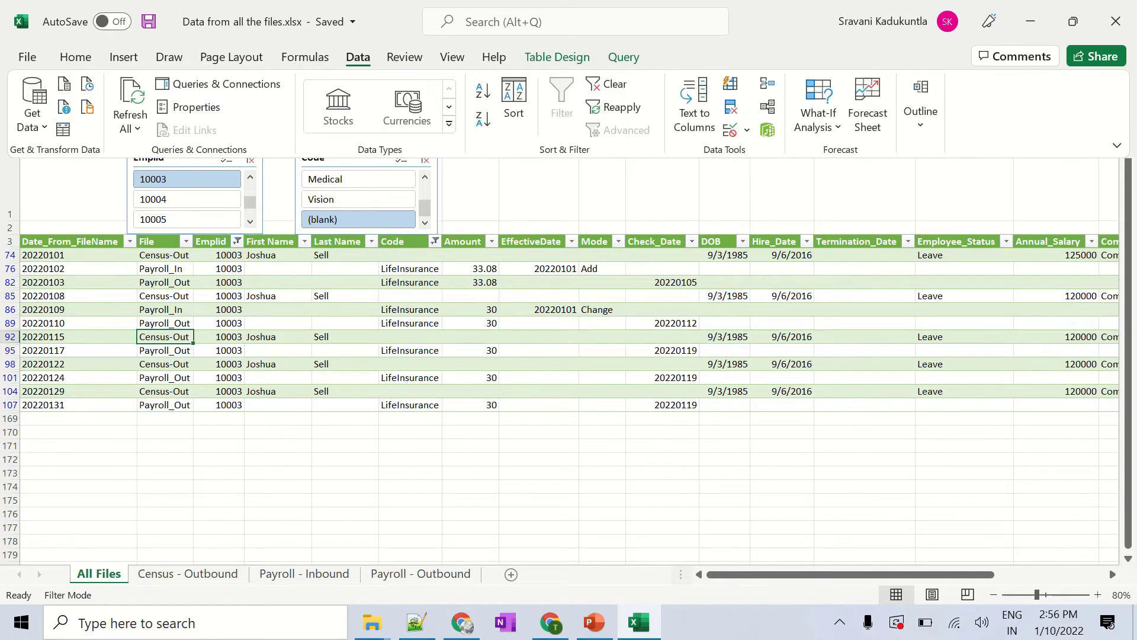
key("c")
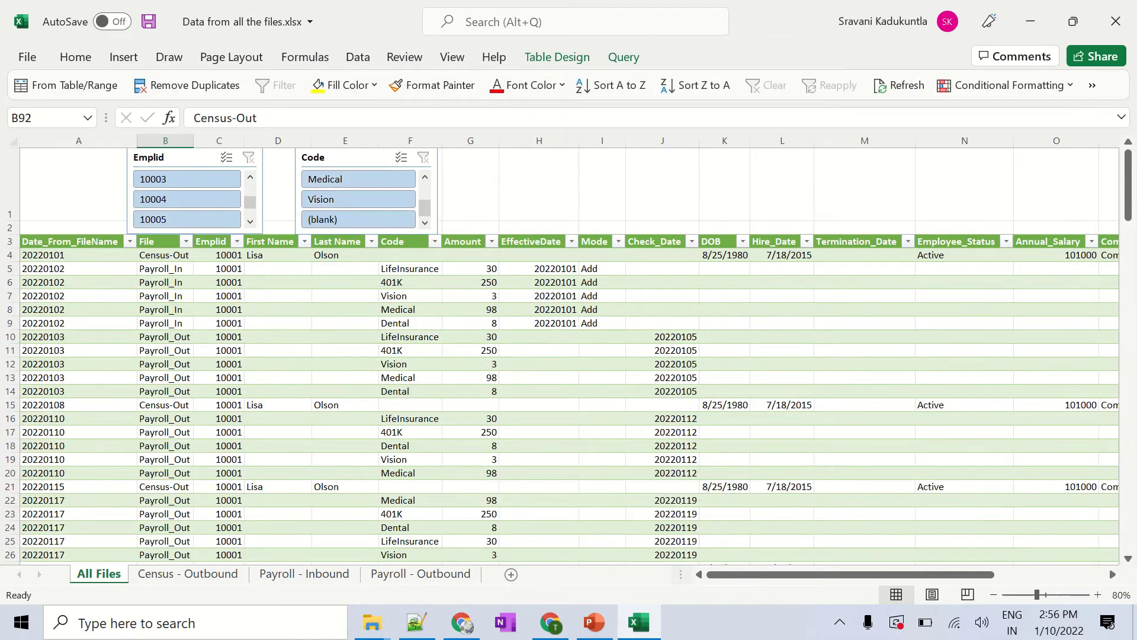
scroll(562, 355, "down", 5)
scroll(562, 356, "up", 5)
scroll(562, 355, "down", 5)
scroll(561, 356, "up", 5)
Filter the All Files table to the first employee ID visible in the Emplid slicer and to the LifeInsurance code.
left_click(187, 178)
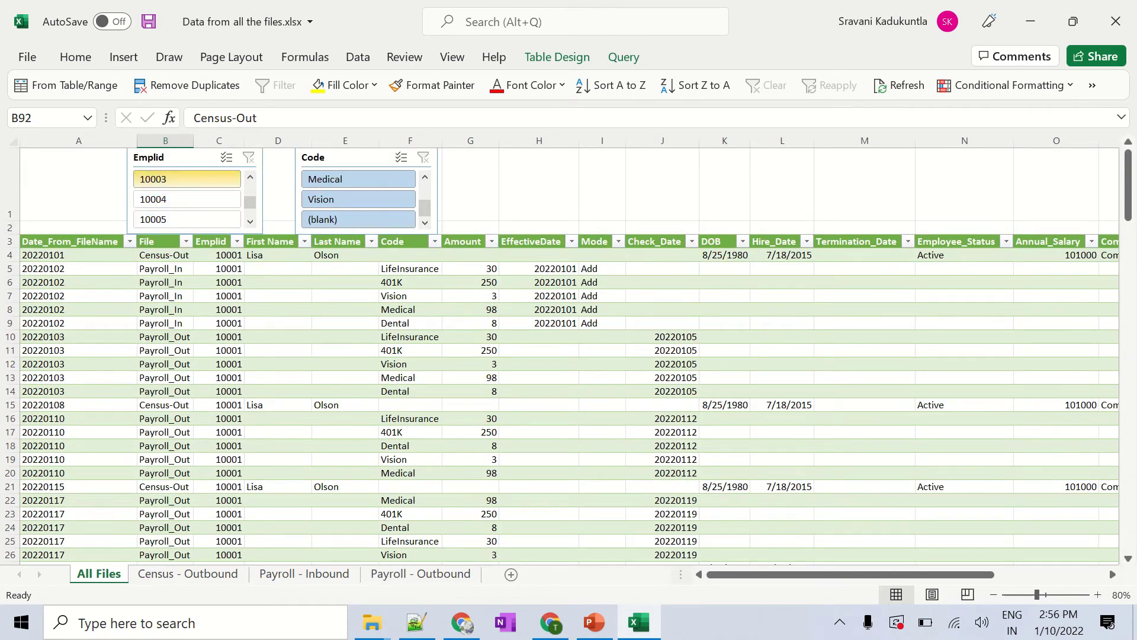
left_click_drag(424, 207, 424, 191)
left_click(357, 219)
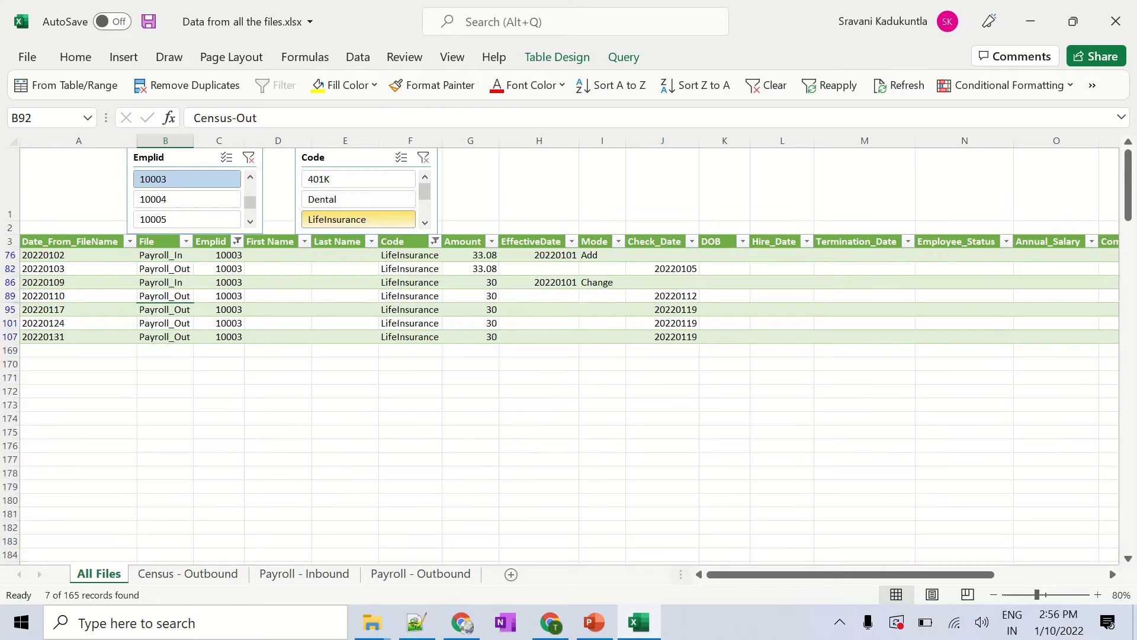
Add the (blank) code to the LifeInsurance filter on the All Files table and narrow the Date_From_FileName column.
scroll(358, 219, "down", 3)
left_click(358, 219, "ctrl")
left_click(165, 309)
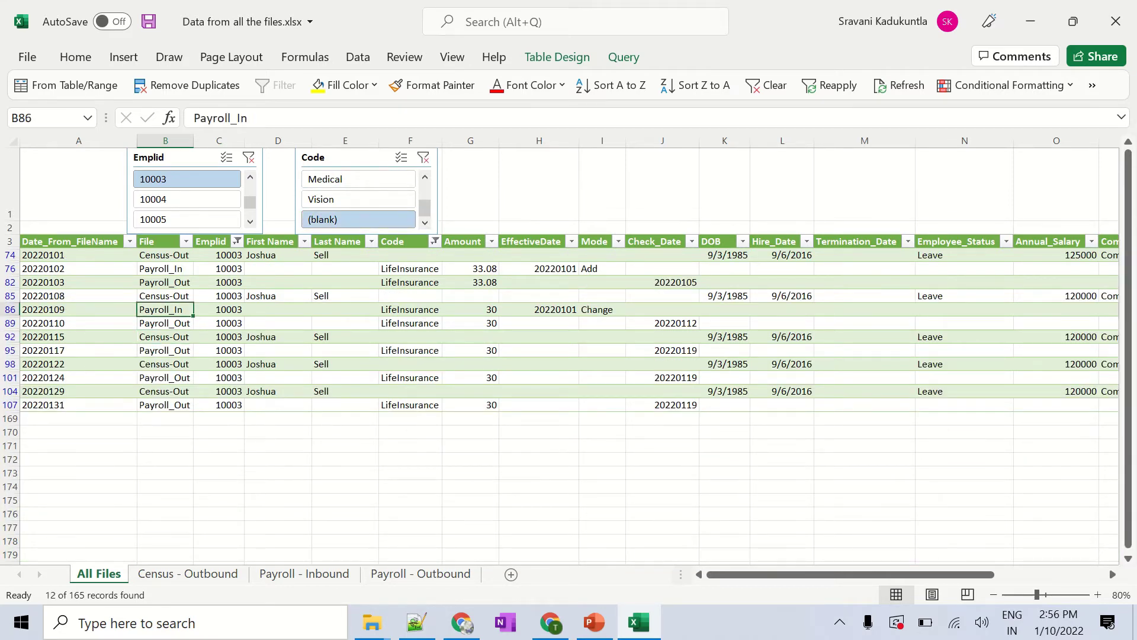
left_click(78, 255)
left_click_drag(137, 140, 82, 140)
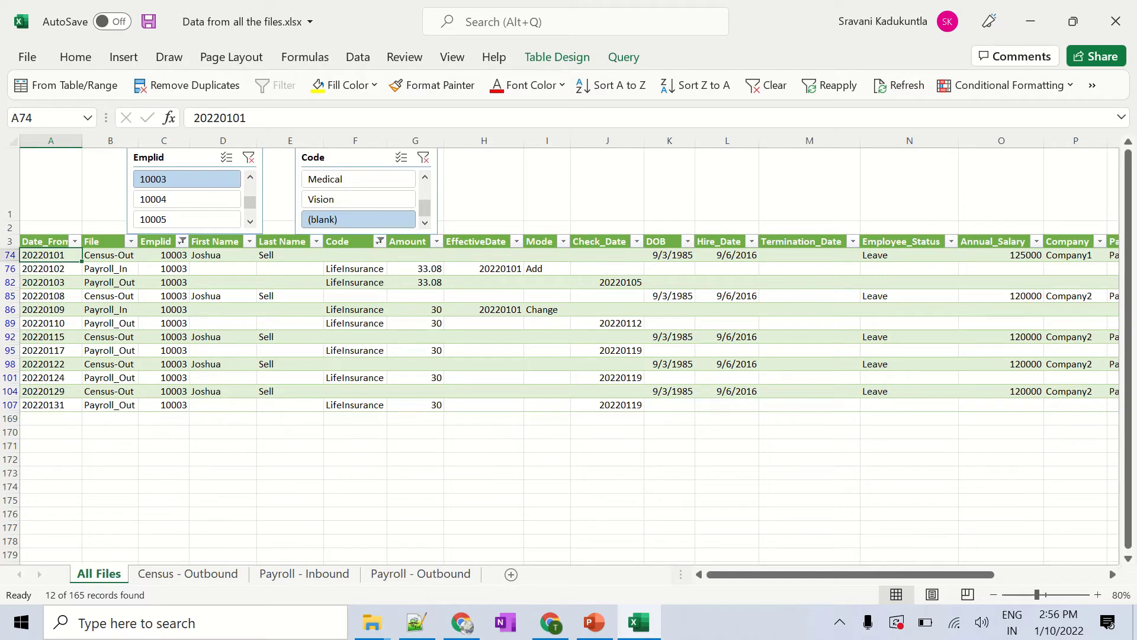
Examine the first census, payroll-in and payroll-out rows, comparing their file dates, annual salary and LifeInsurance amounts.
left_click(109, 255)
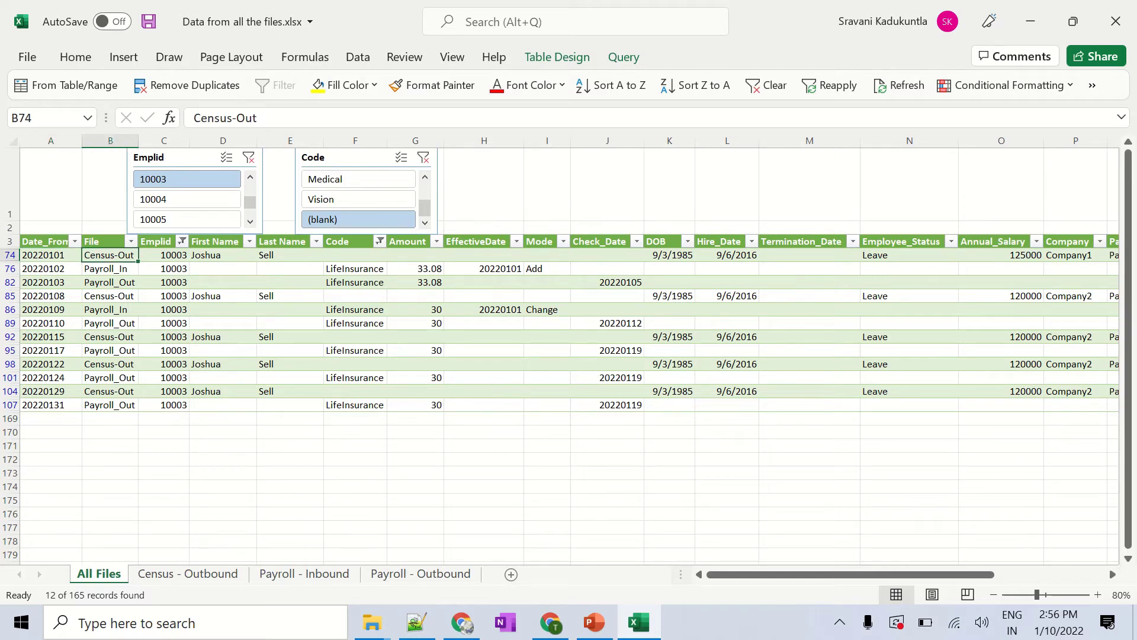
left_click(163, 254)
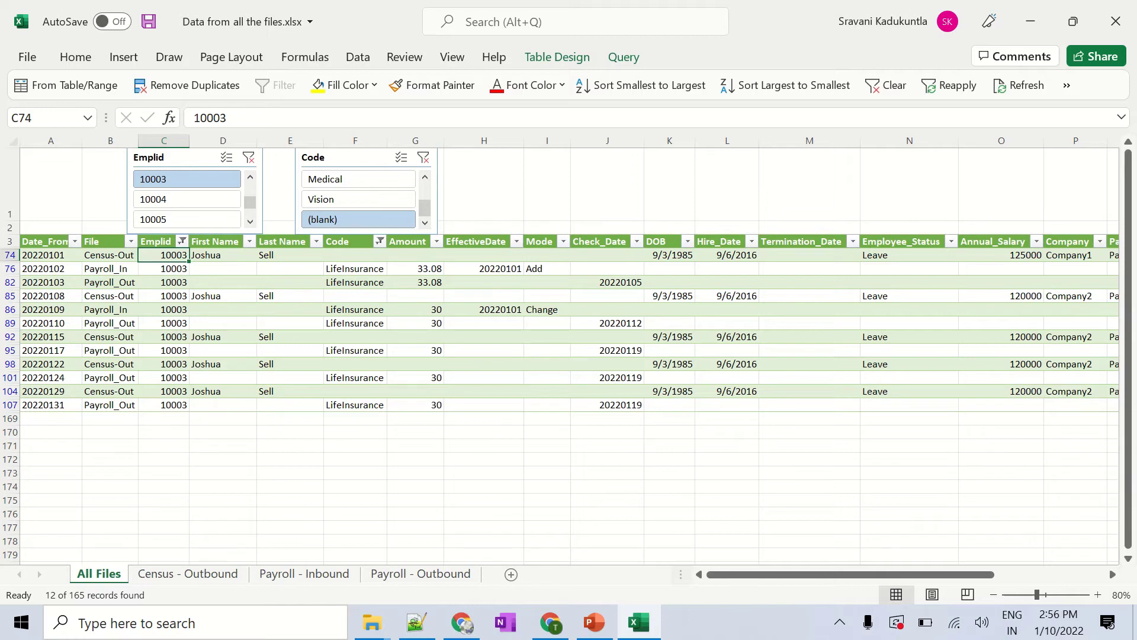
left_click(1000, 255)
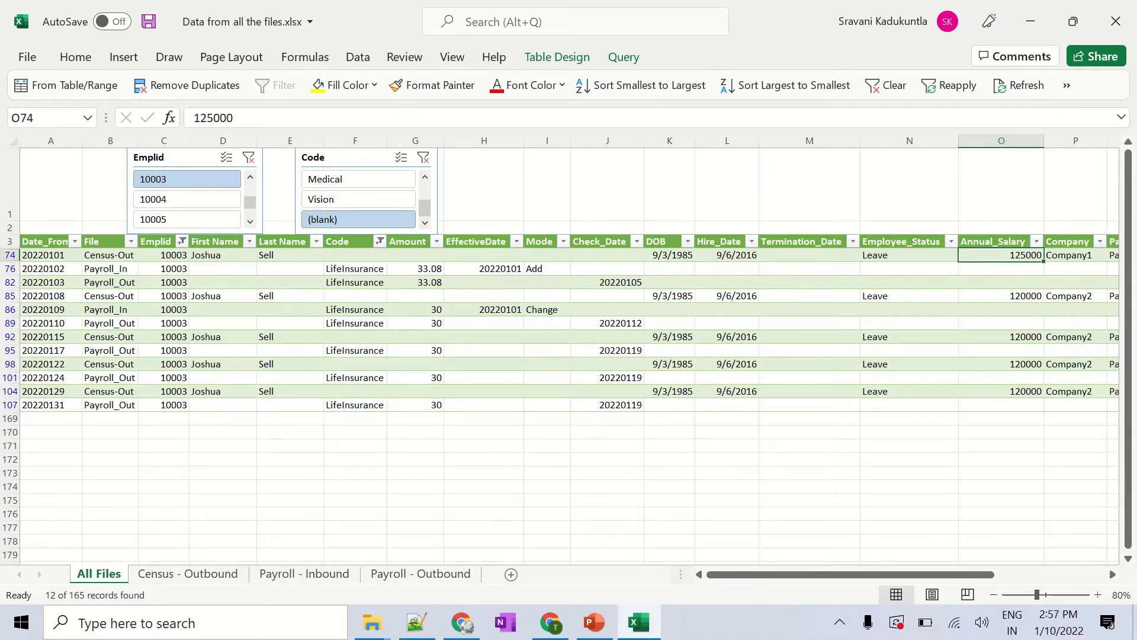
left_click(415, 268)
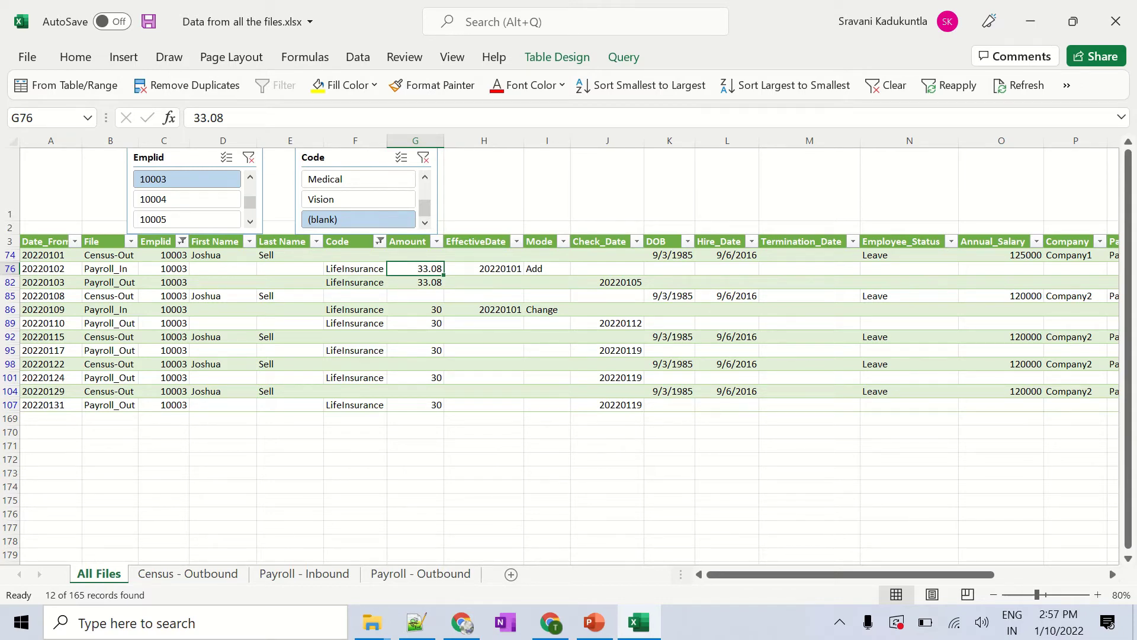
left_click(51, 268)
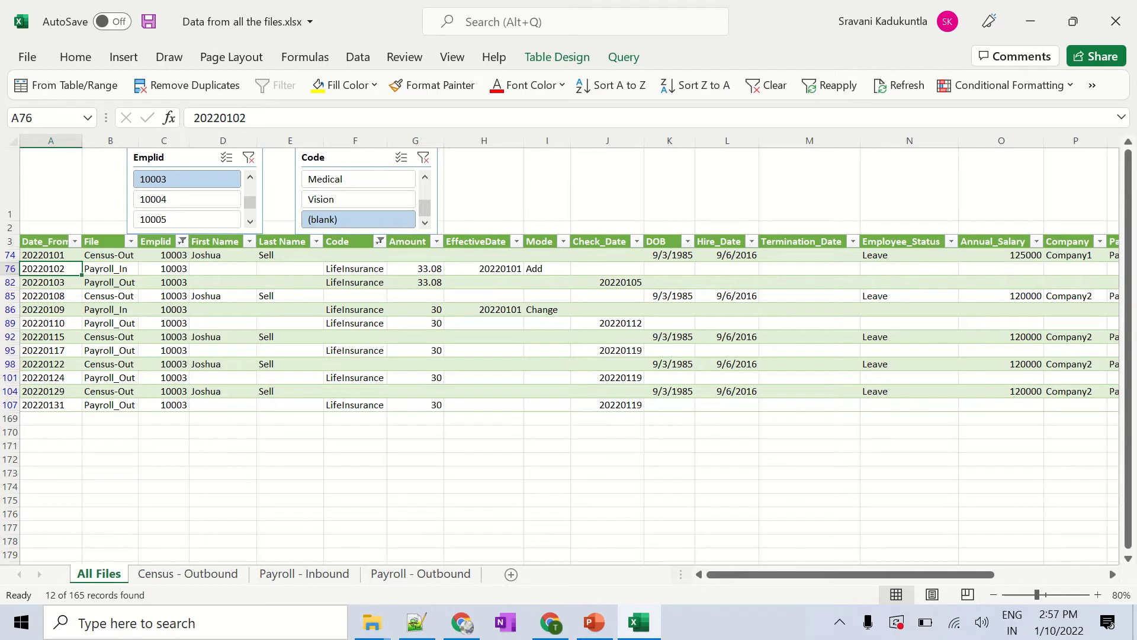
left_click(50, 282)
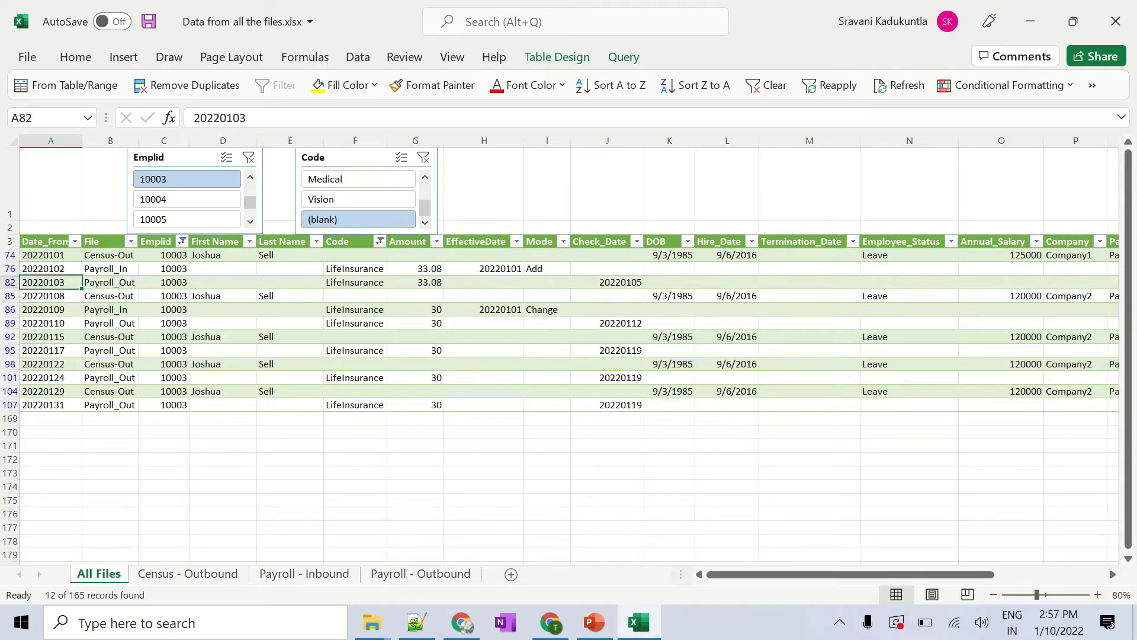
left_click(414, 282)
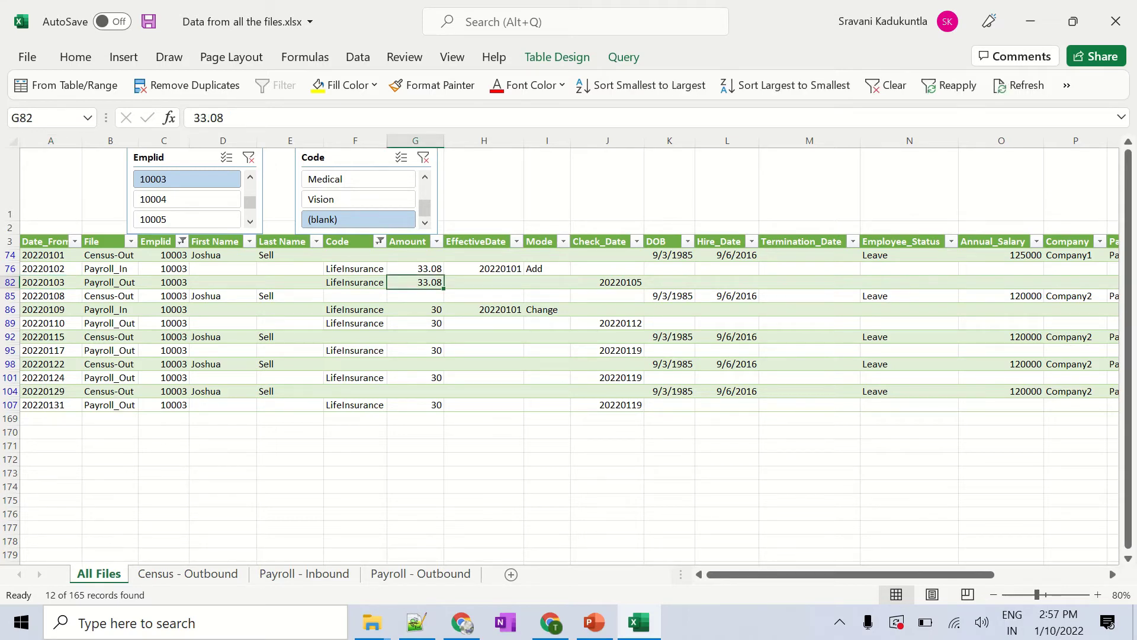
left_click_drag(44, 255, 498, 282)
Examine the 20220108 census row's salary and compare the LifeInsurance amounts from the 20220109 file through 20220131.
left_click(50, 295)
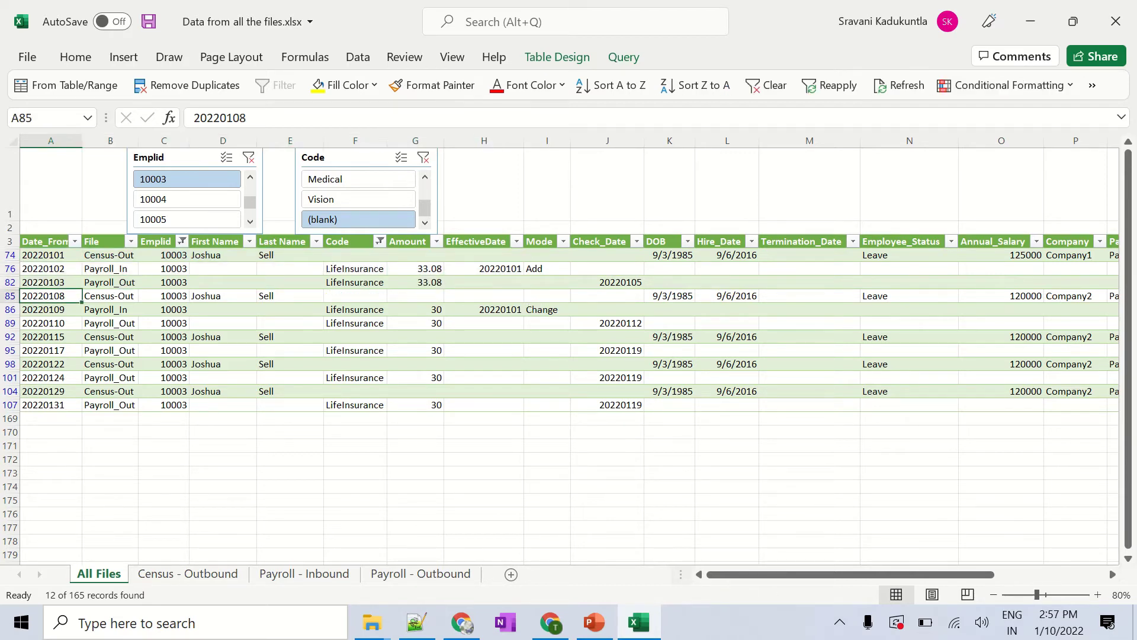
left_click(1001, 296)
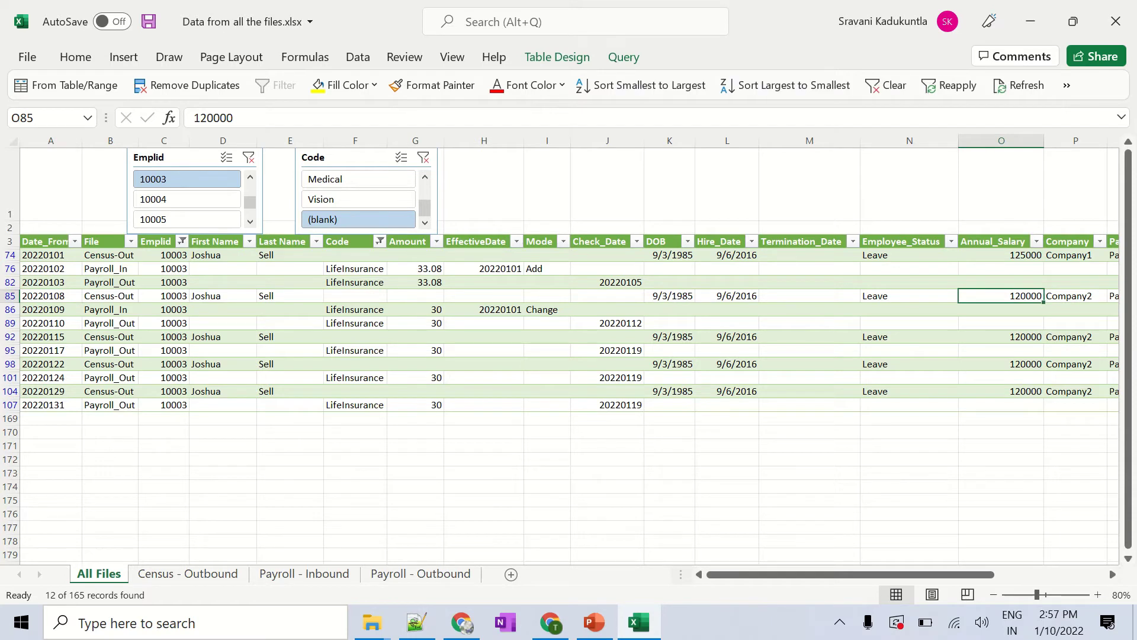
left_click(415, 309)
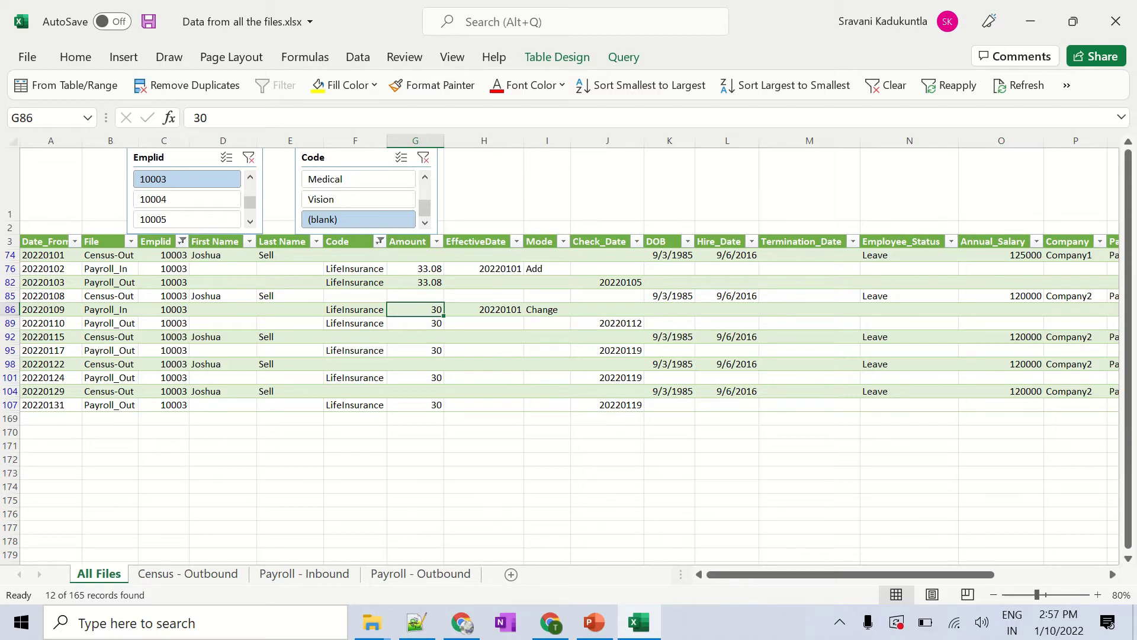
left_click(415, 323)
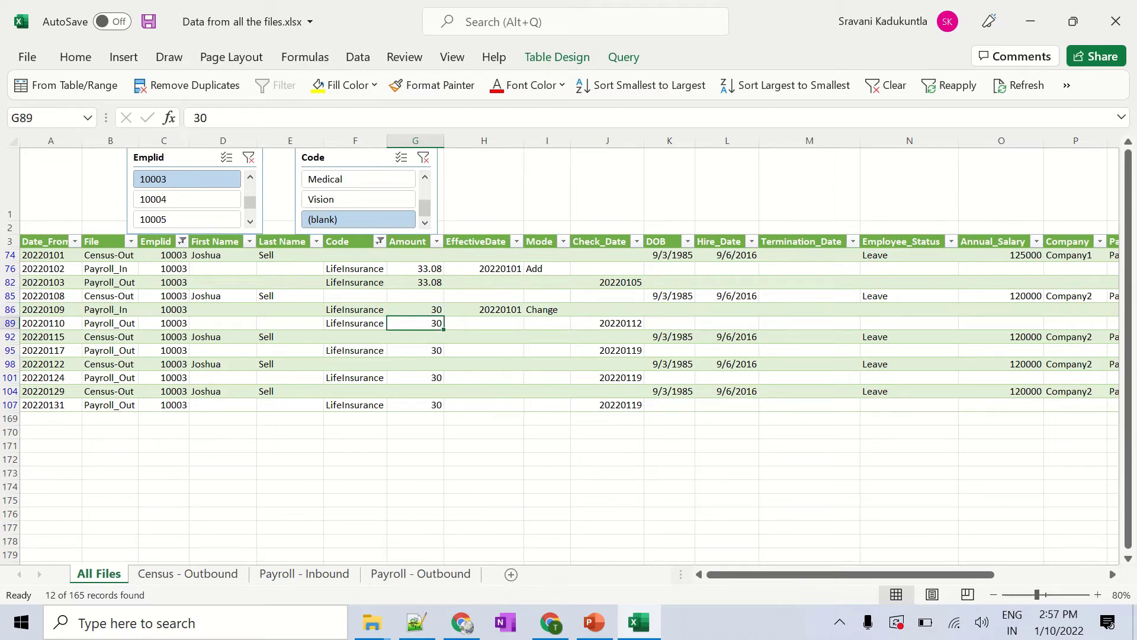
left_click_drag(444, 329, 443, 409)
left_click(415, 350)
left_click_drag(415, 322, 415, 405)
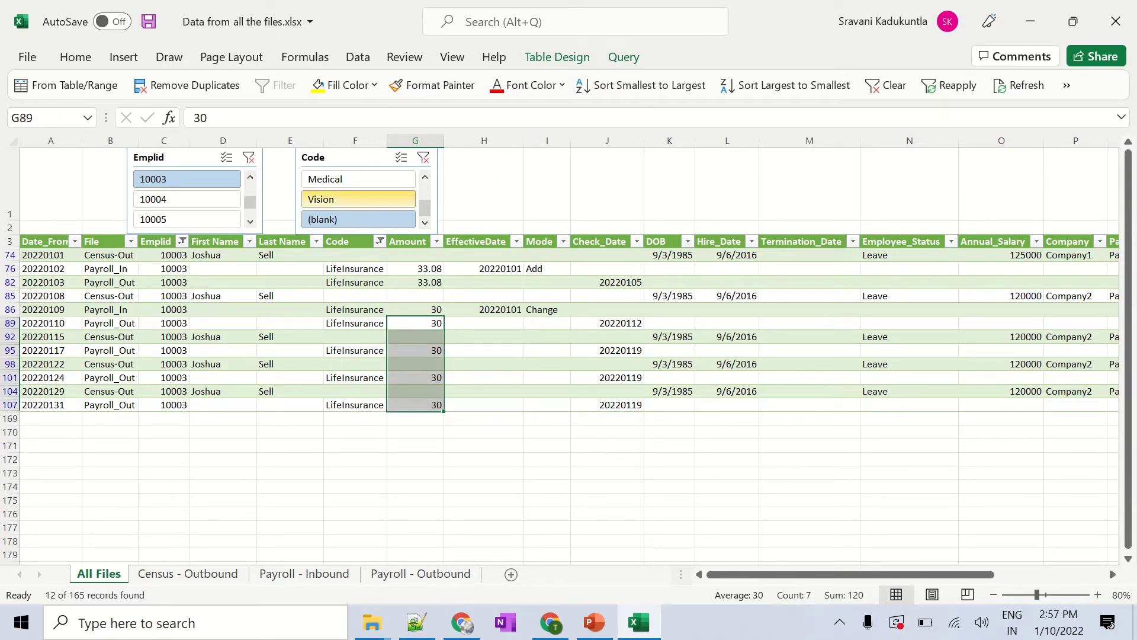
Change the Code filter to Medical plus (blank) and check the Medical amounts in the 20220102 and 20220103 rows.
left_click(357, 219, "ctrl")
left_click(355, 295)
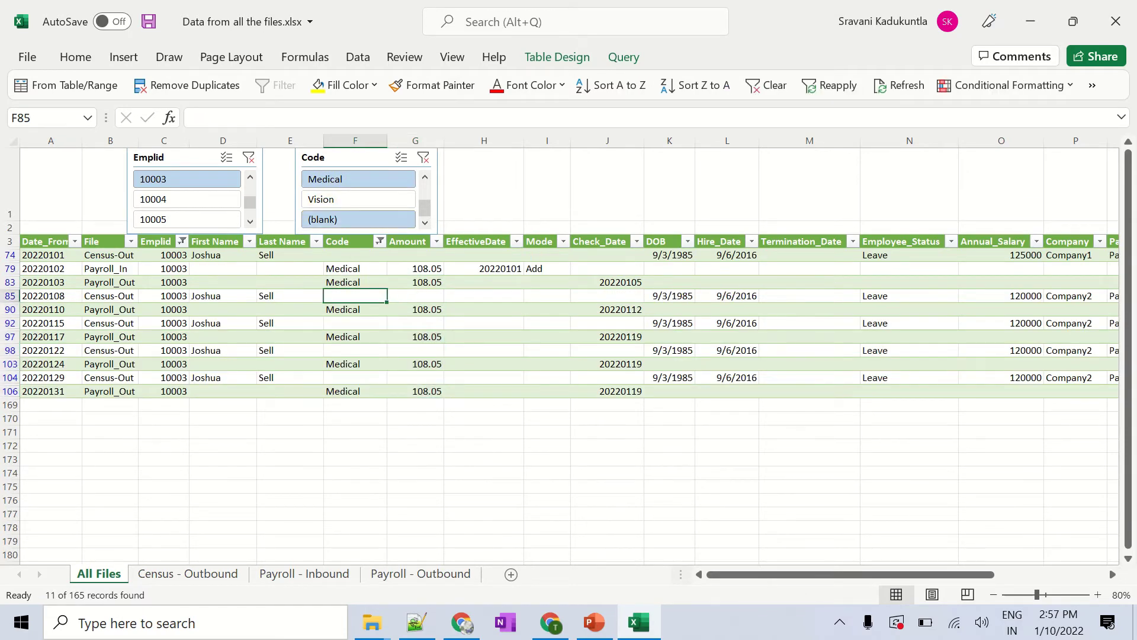
left_click(415, 268)
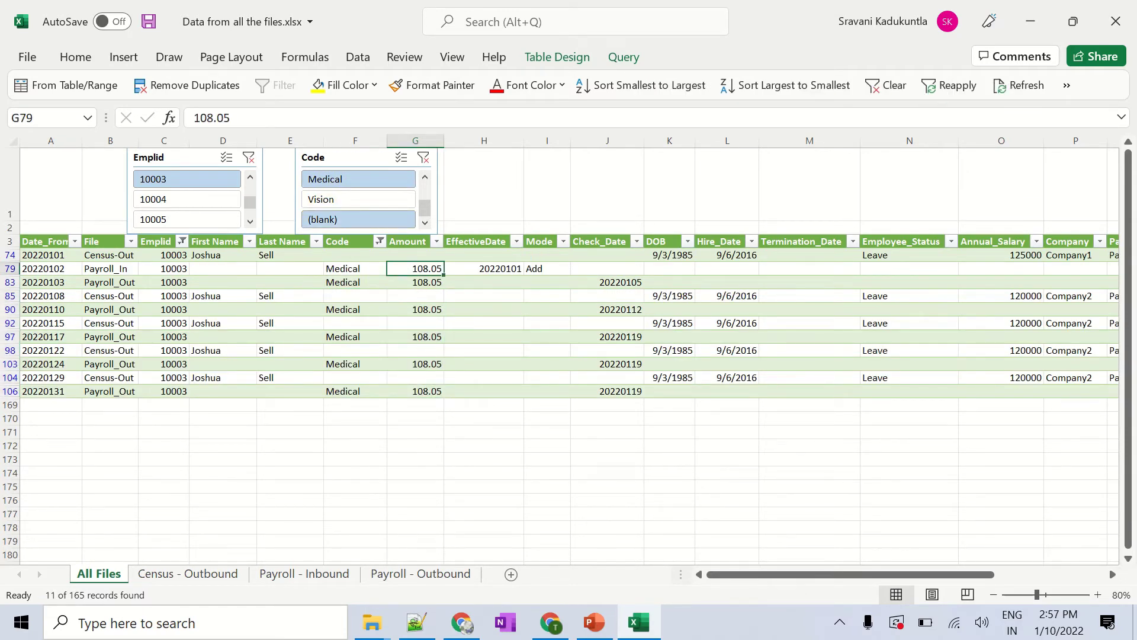
key("shift+Down")
key("shift+Up")
Filter the All Files table to the last employee ID in the Emplid slicer and check the earliest record's file date.
left_click(250, 221)
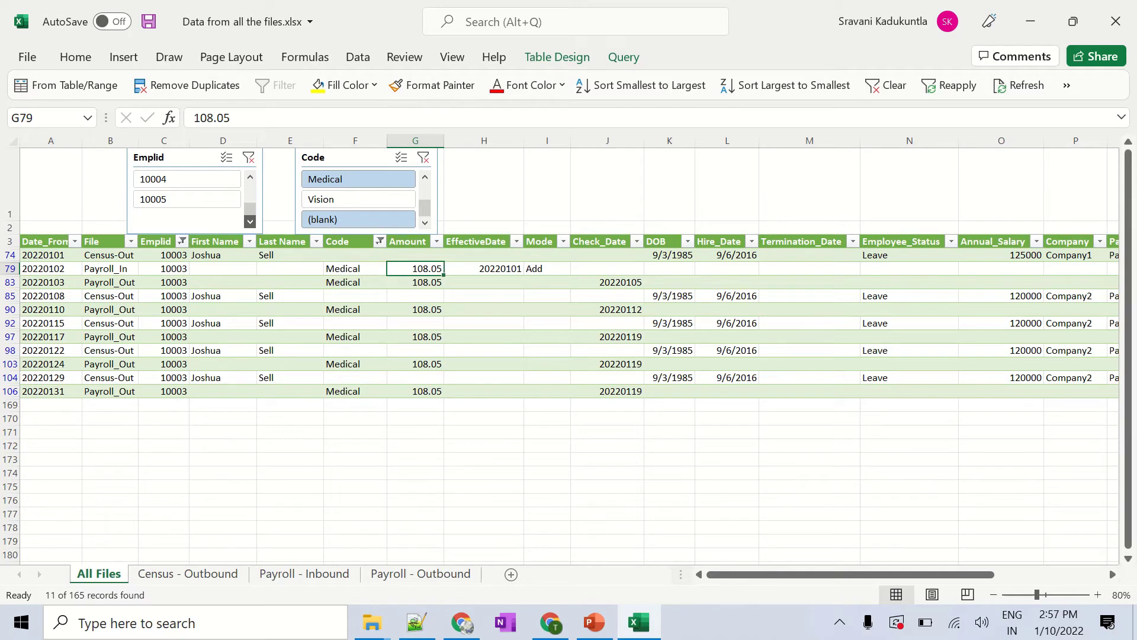
left_click(187, 199)
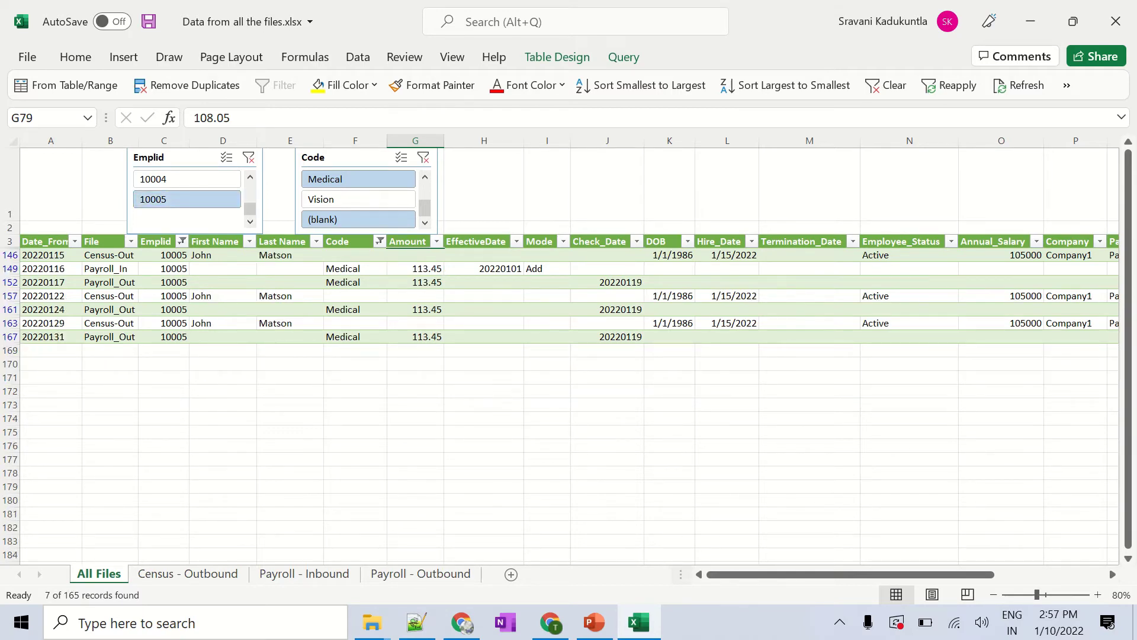
left_click(51, 254)
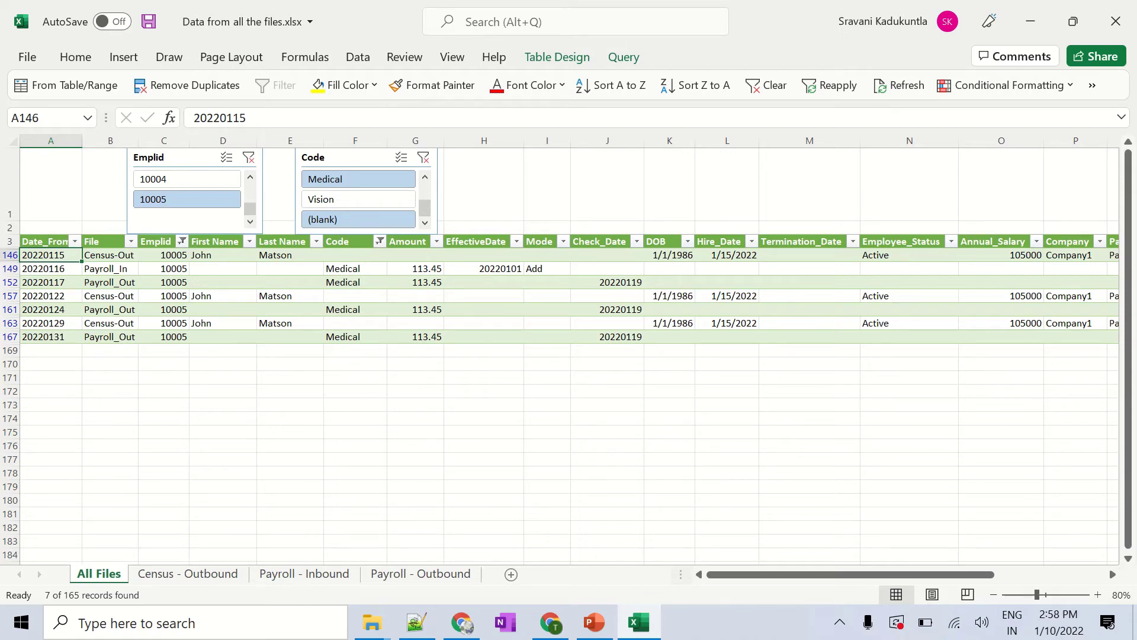
Filter the All Files table to the second employee ID and check the Delete record's file date and amount against the termination date.
left_click(249, 177)
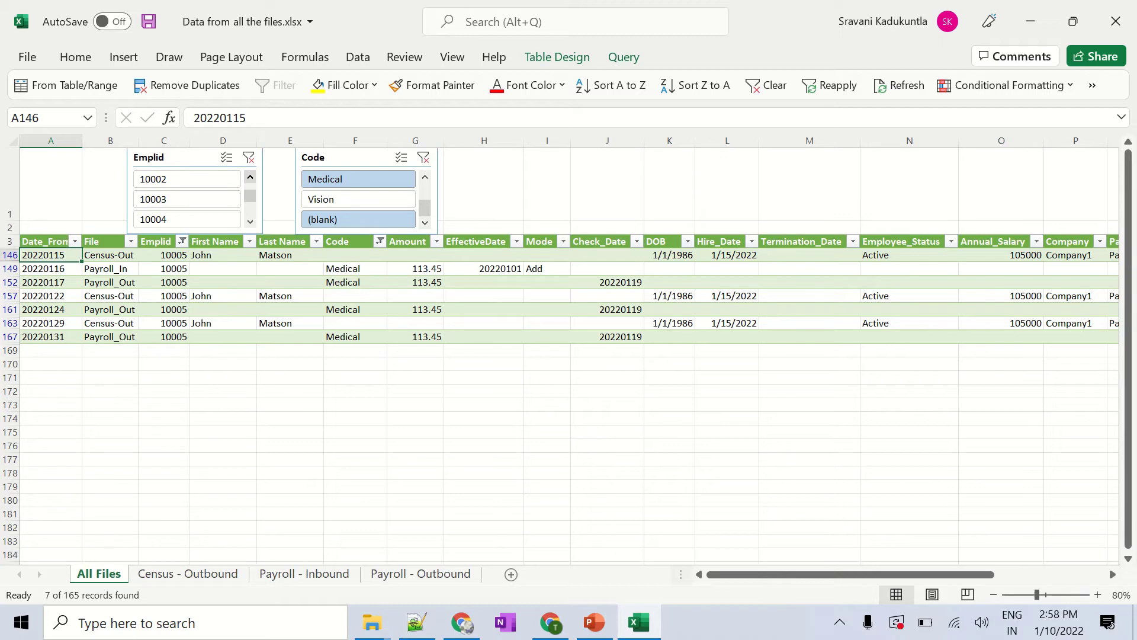
left_click(187, 179)
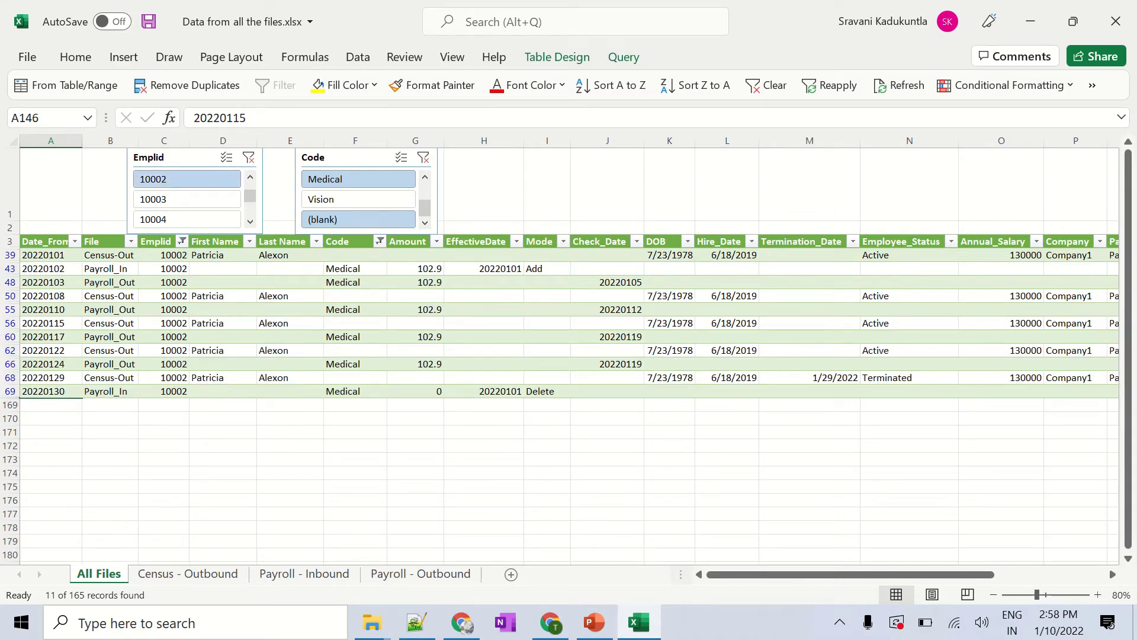
left_click(547, 390)
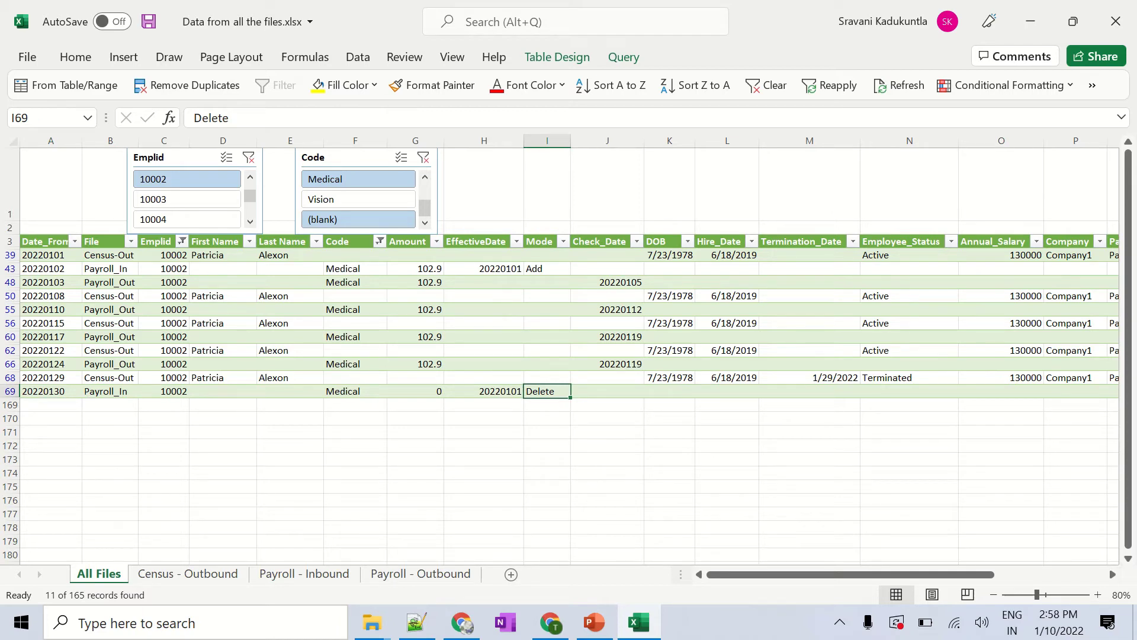
left_click(809, 377)
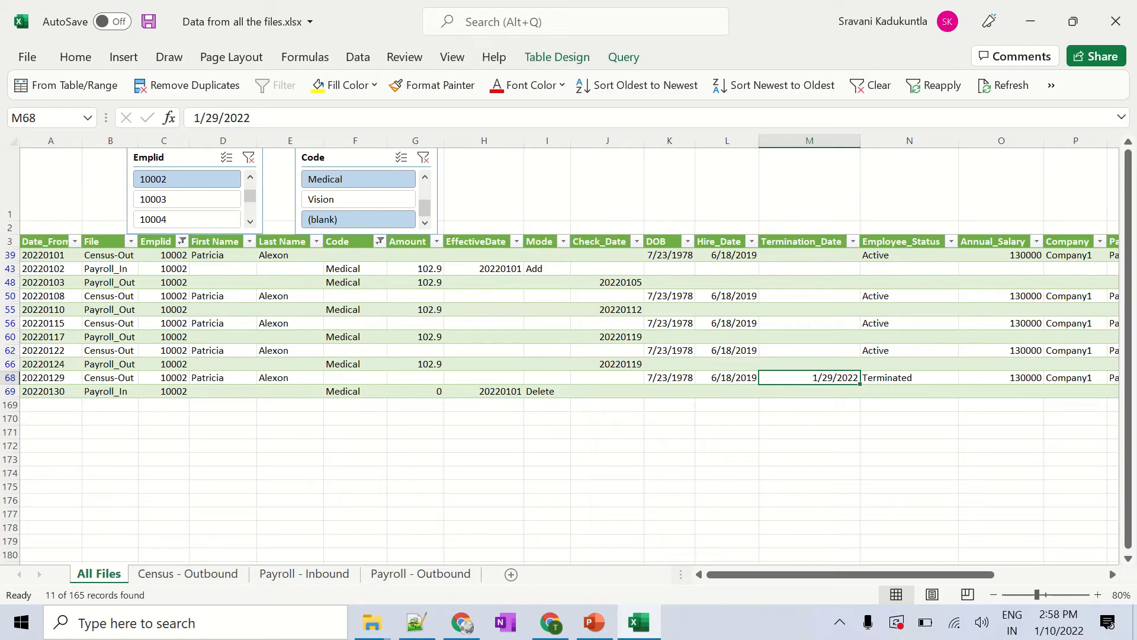
left_click(546, 391)
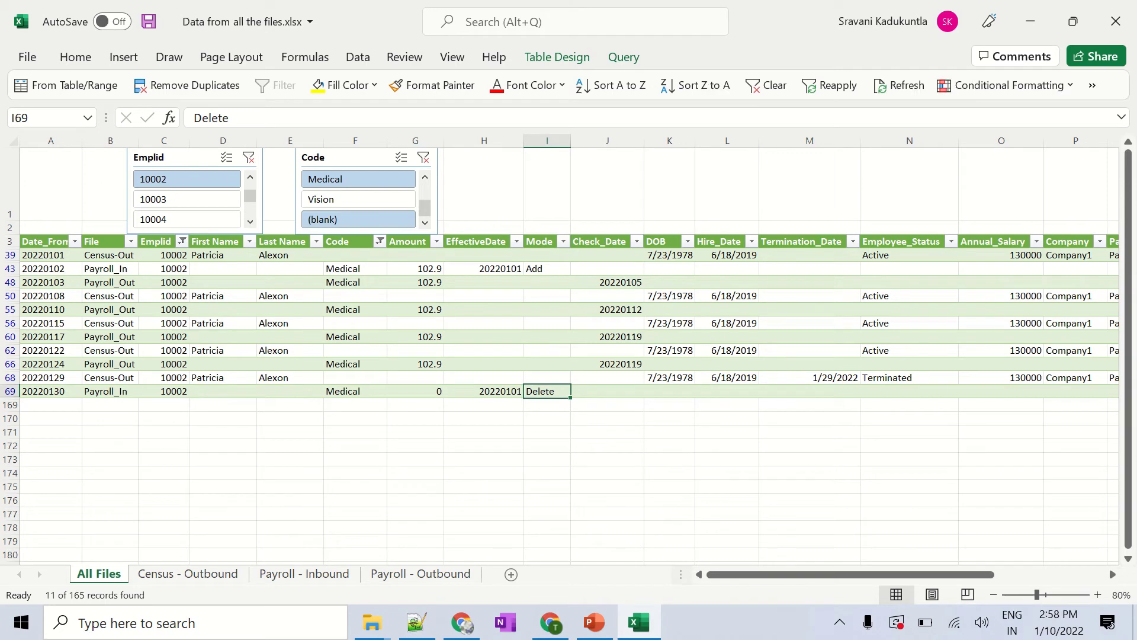
left_click(50, 391)
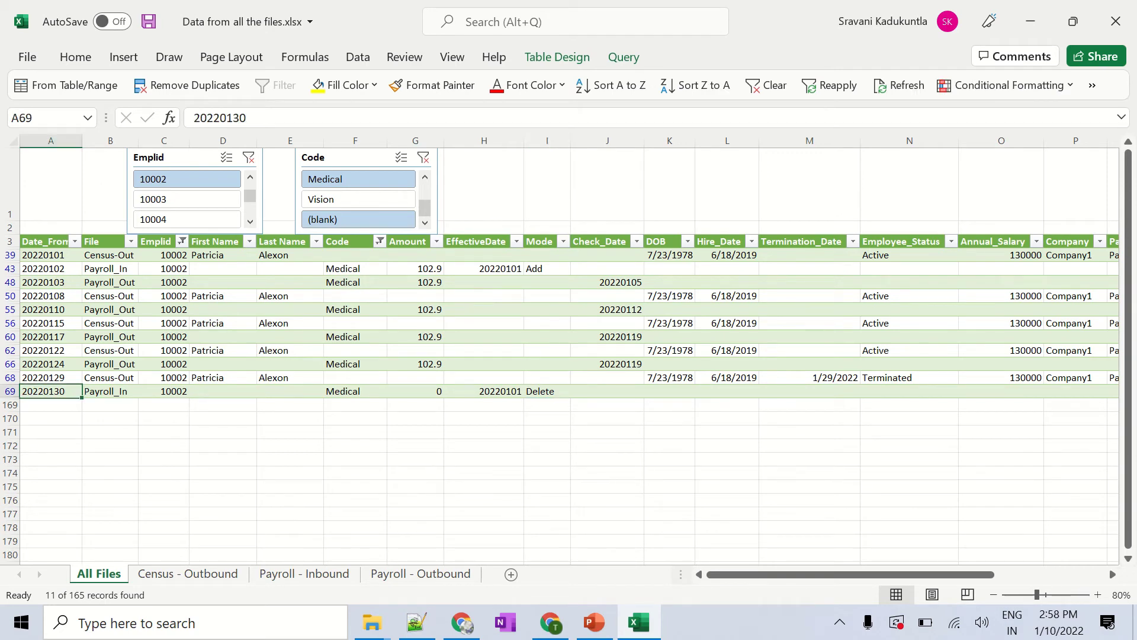
left_click(414, 391)
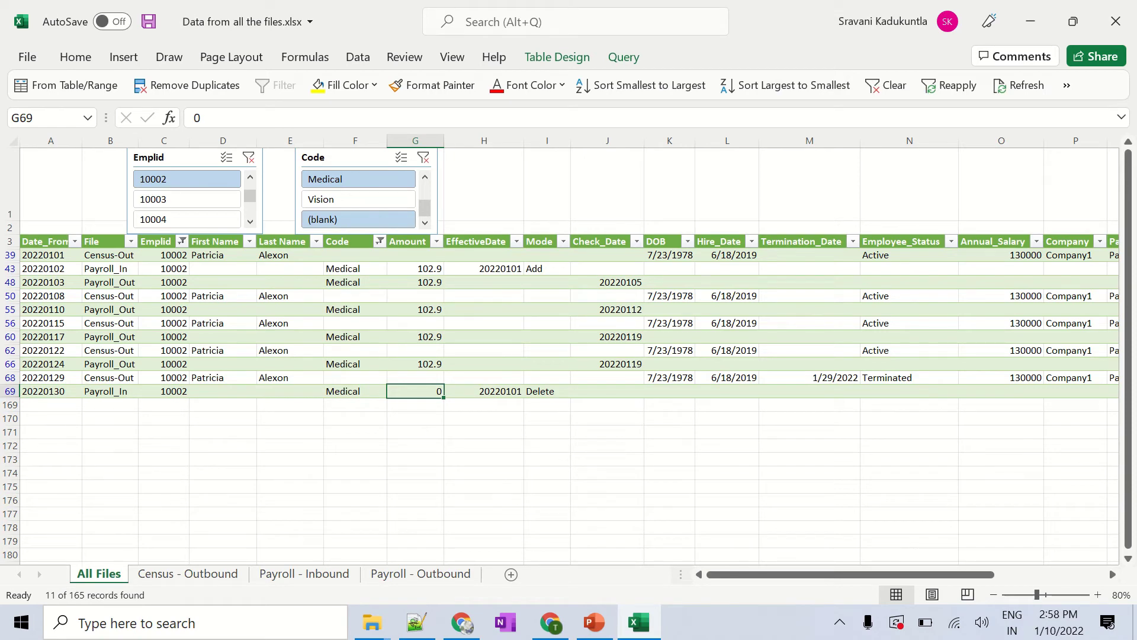
Compare the employee's Medical payroll amounts in the rows before the termination, ending at the 20220124 Payroll_Out record.
left_click(414, 350)
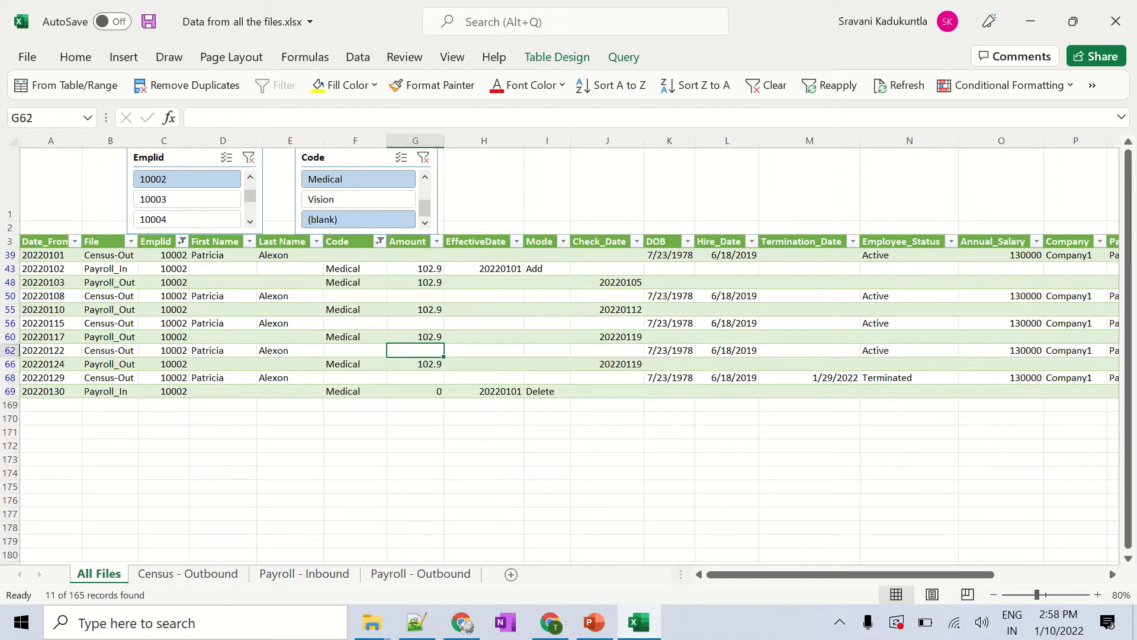
key("alt+Tab")
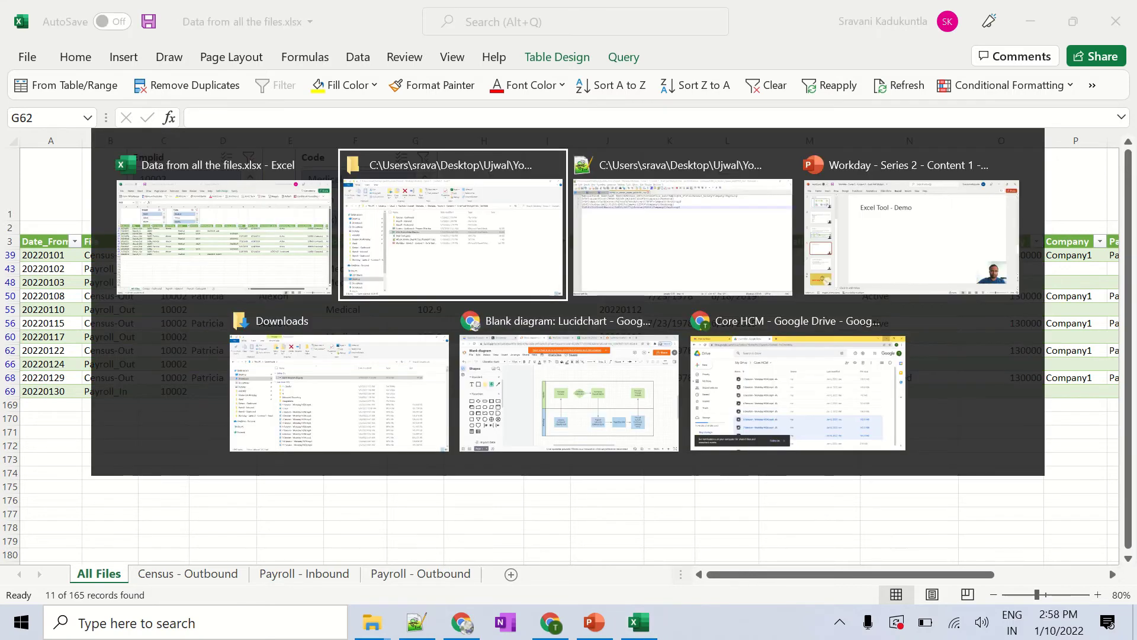
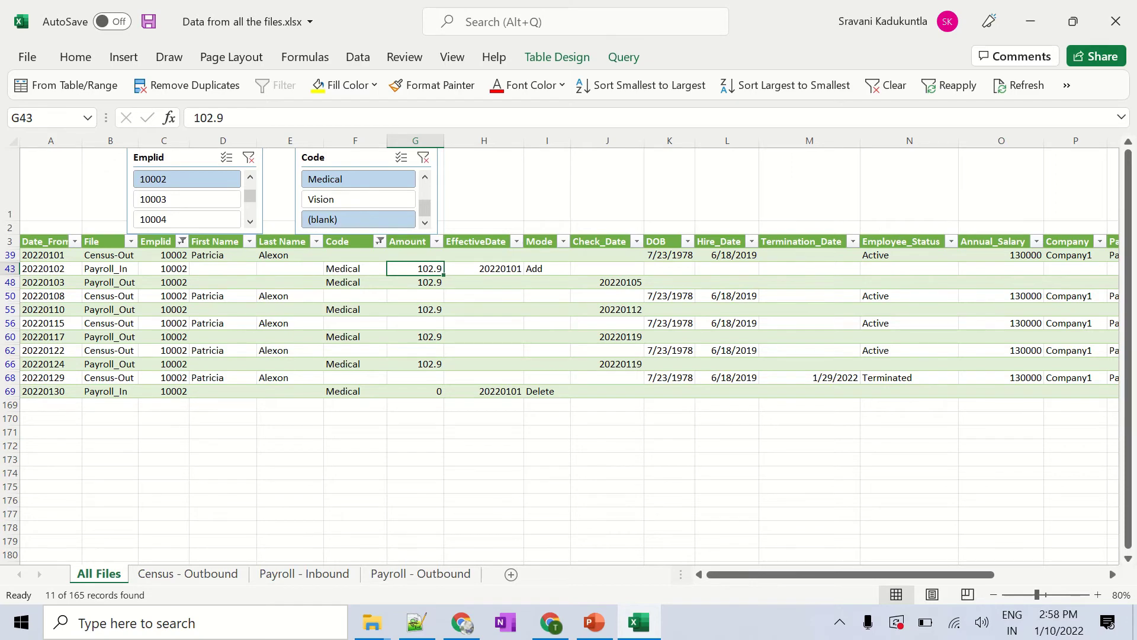
left_click(414, 364)
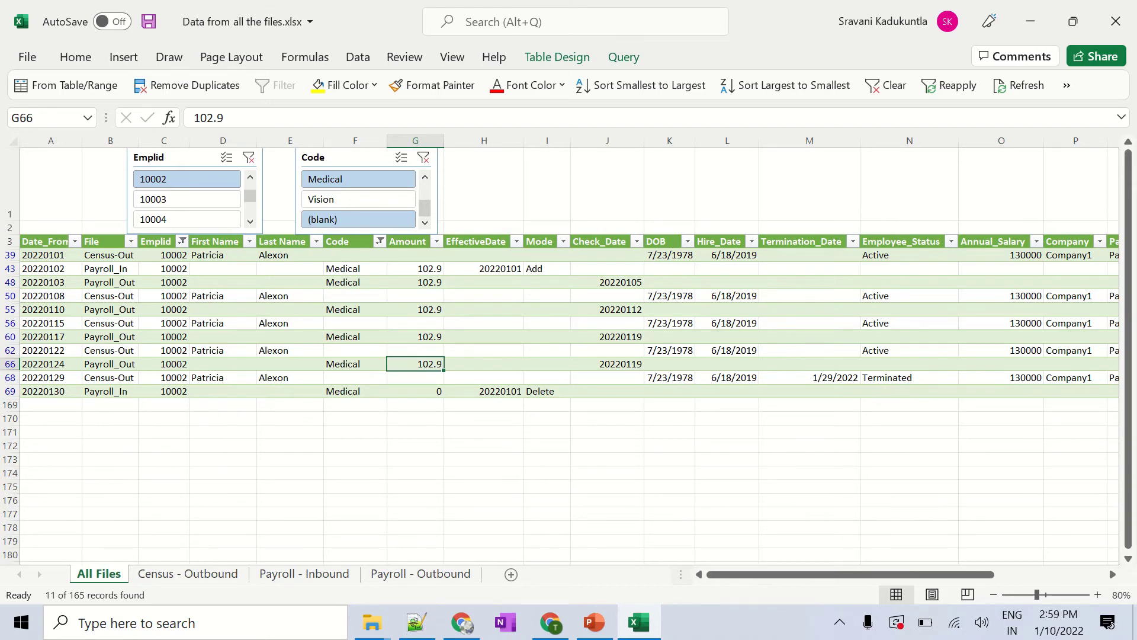
Switch to File Explorer, enter the Payroll - Outbound folder and locate WD_to_Vendor_Payroll_Out_20220124_1.txt.
key("alt+Tab")
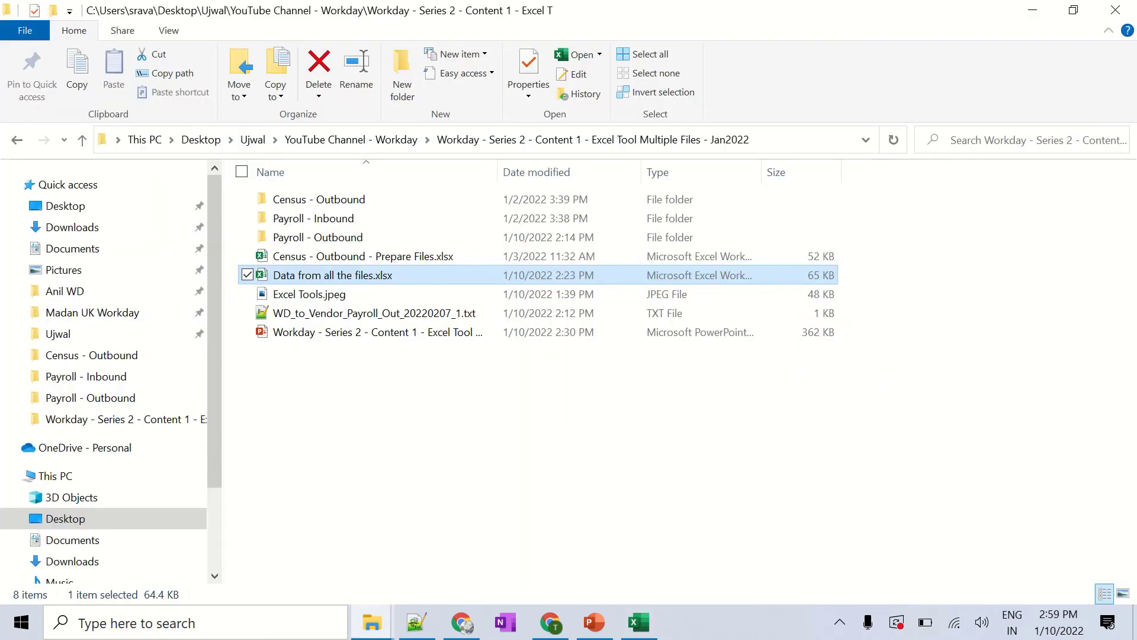
key("Up")
key("Up")
key("Return")
key("Down")
key("Down")
key("Down")
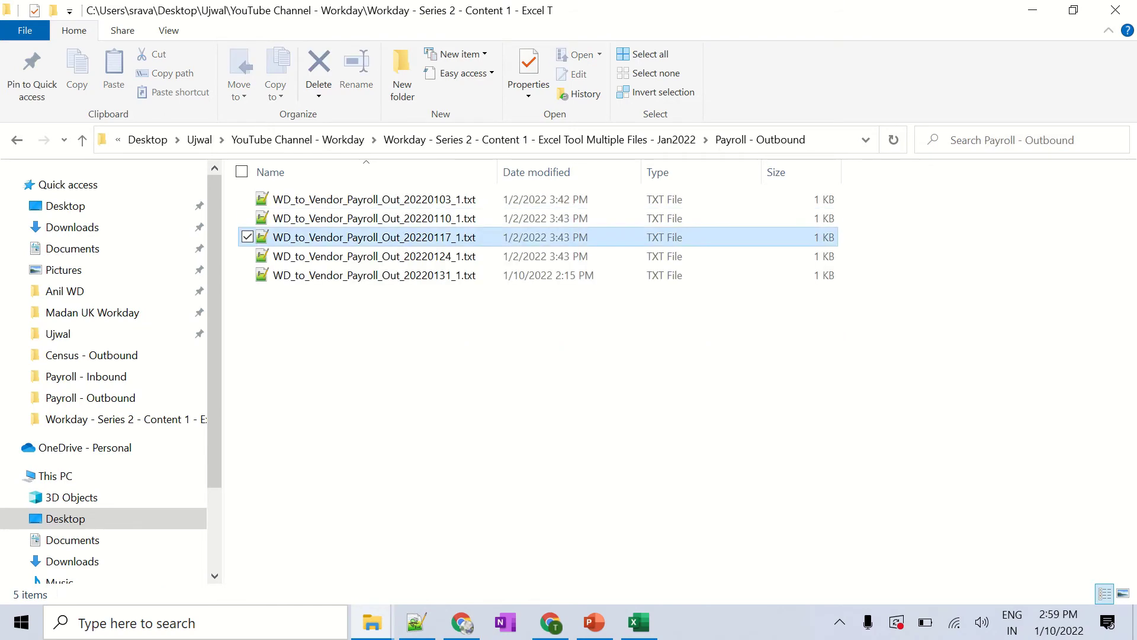
key("Down")
key("Down")
key("Up")
Recheck the 20220124 row in Excel, open WD_to_Vendor_Payroll_Out_20220124_1.txt in Notepad++ and select the Medical value on line 12.
key("alt+Tab")
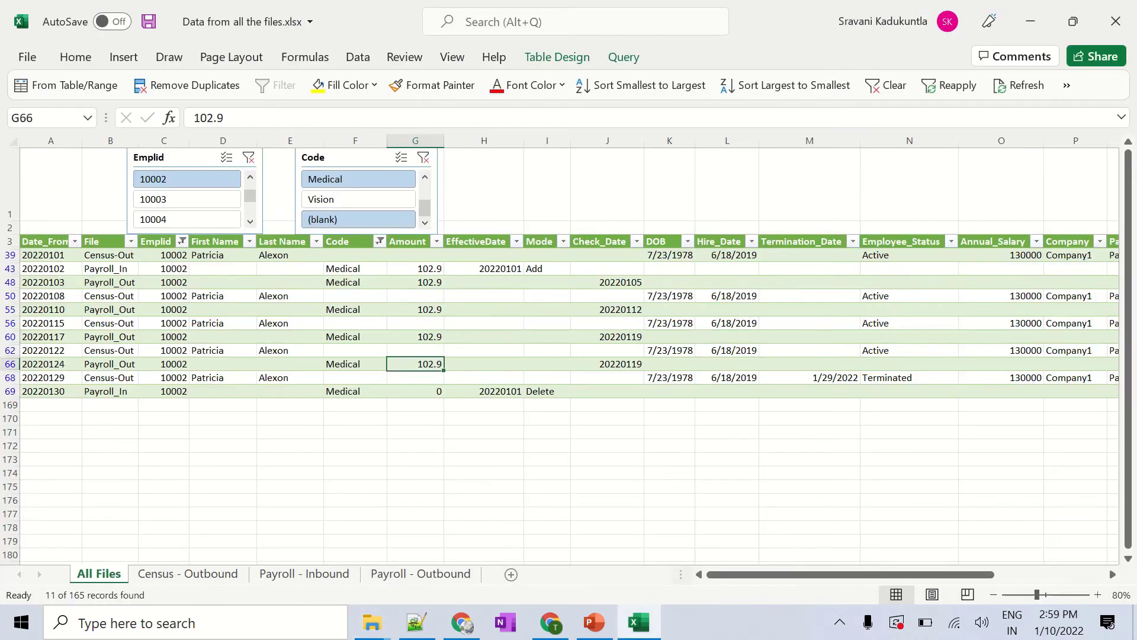
key("alt+Tab")
key("Return")
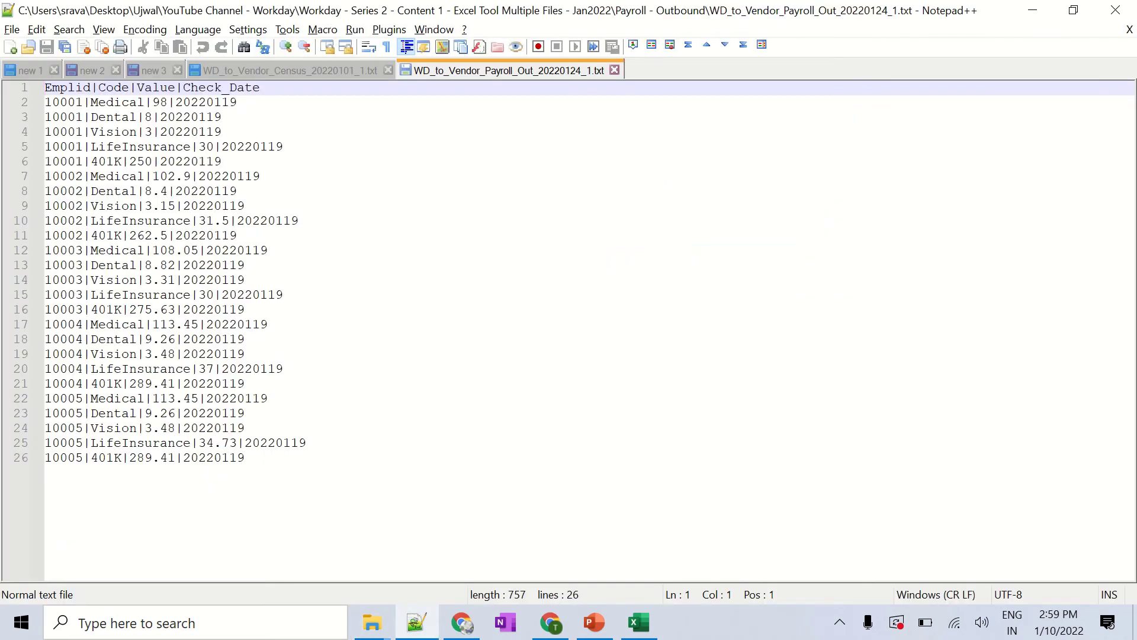
left_click_drag(152, 250, 198, 250)
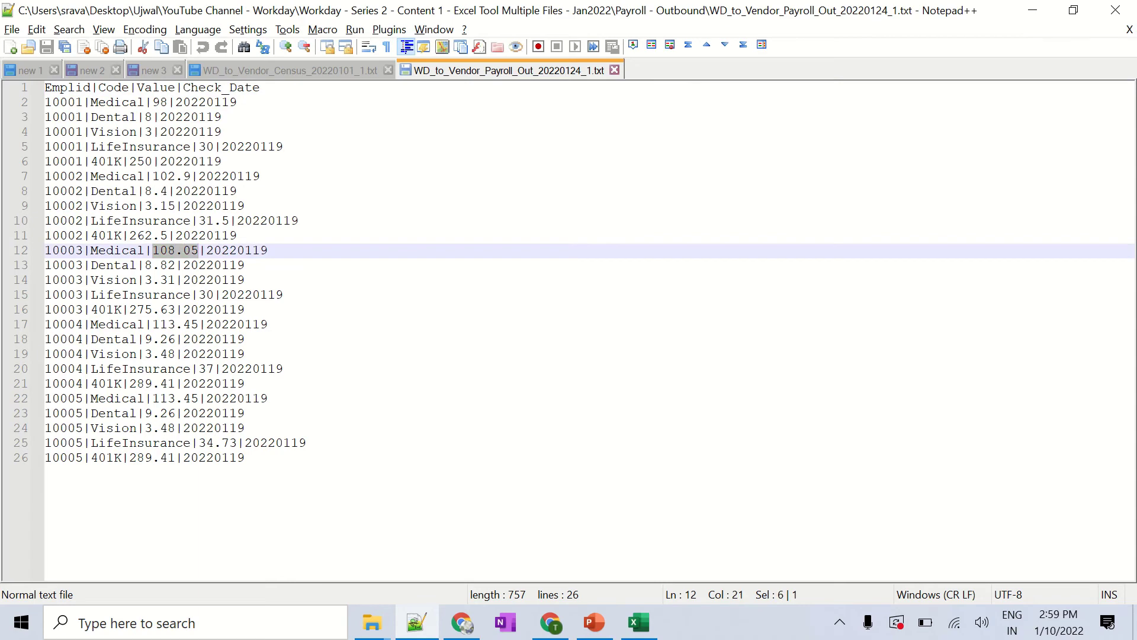
Replace the selected Medical value on line 12 with 200.23 and save the text file.
type("200.")
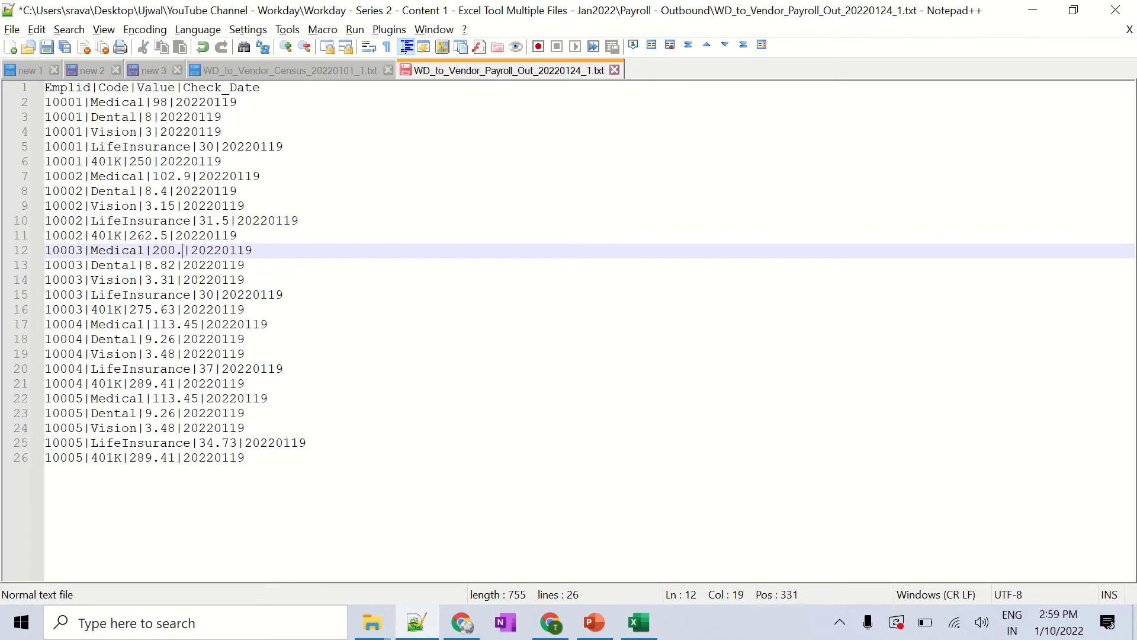
type("23")
key("ctrl+s")
Switch to Excel, refresh the All Files table and check the Medical amount in the 20220124 Payroll_Out row.
key("alt+Tab")
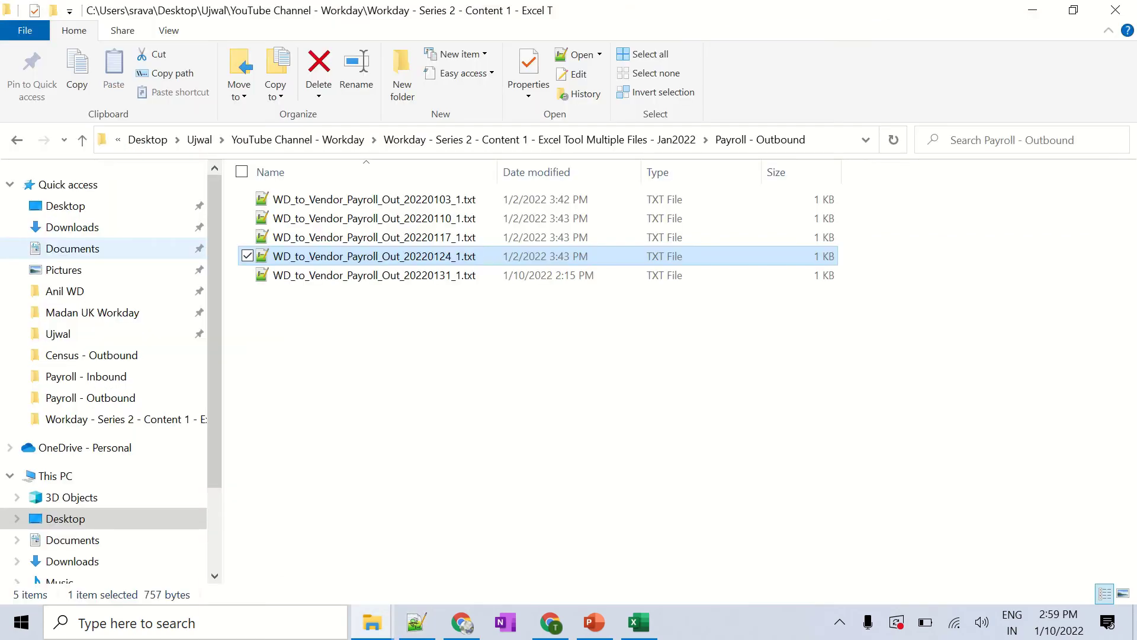
key("alt+Tab")
key("alt+Tab")
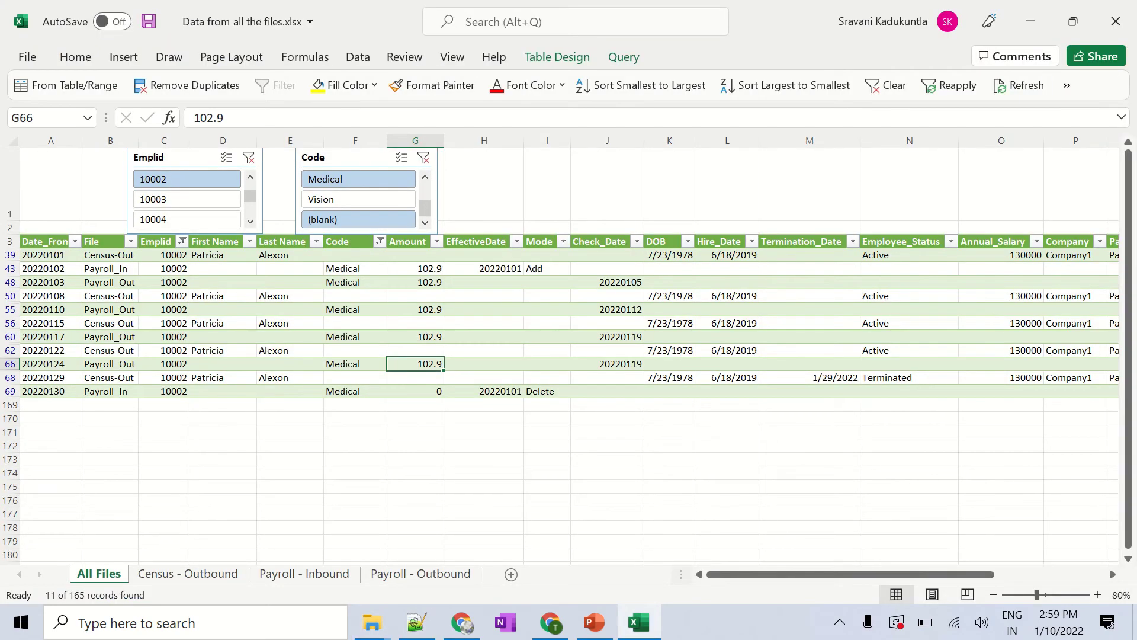
left_click(223, 323)
left_click(358, 57)
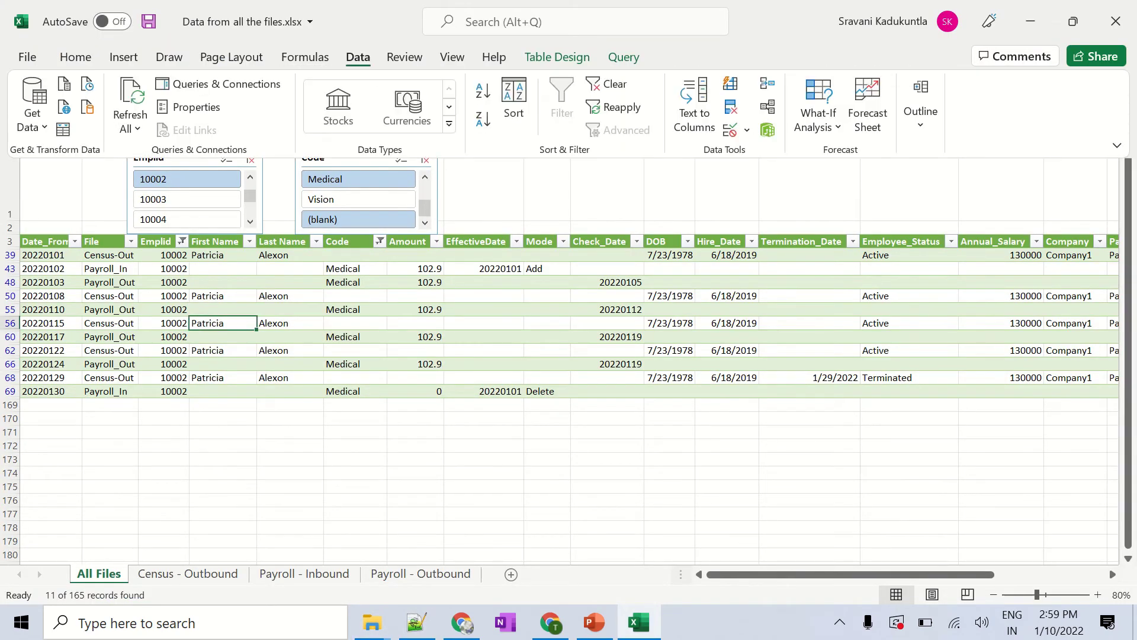
left_click(130, 128)
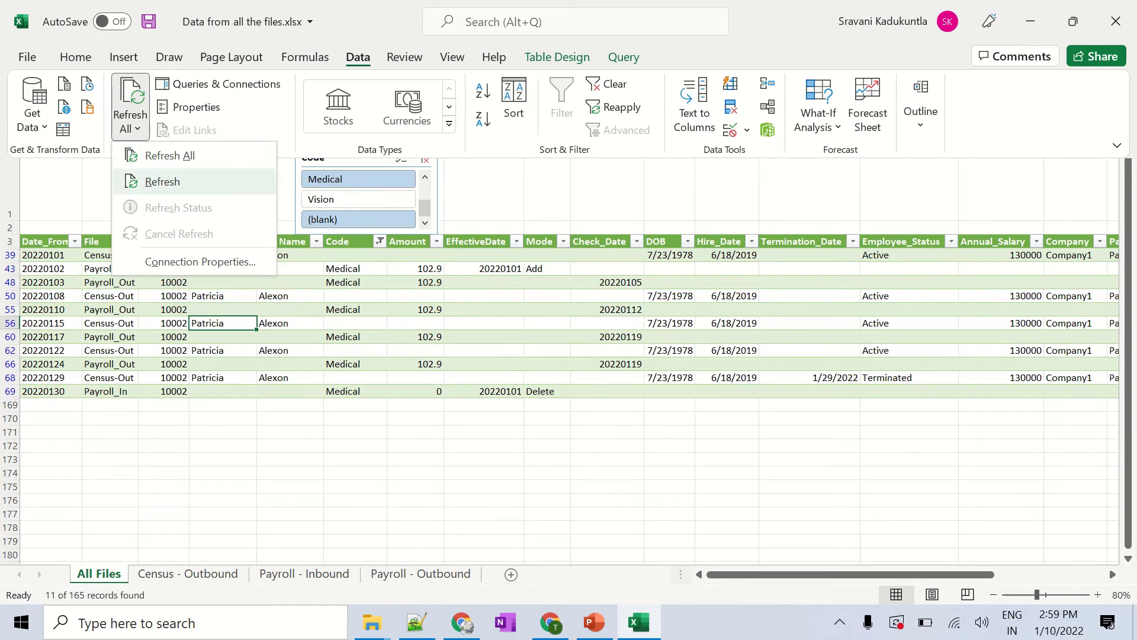
left_click(162, 181)
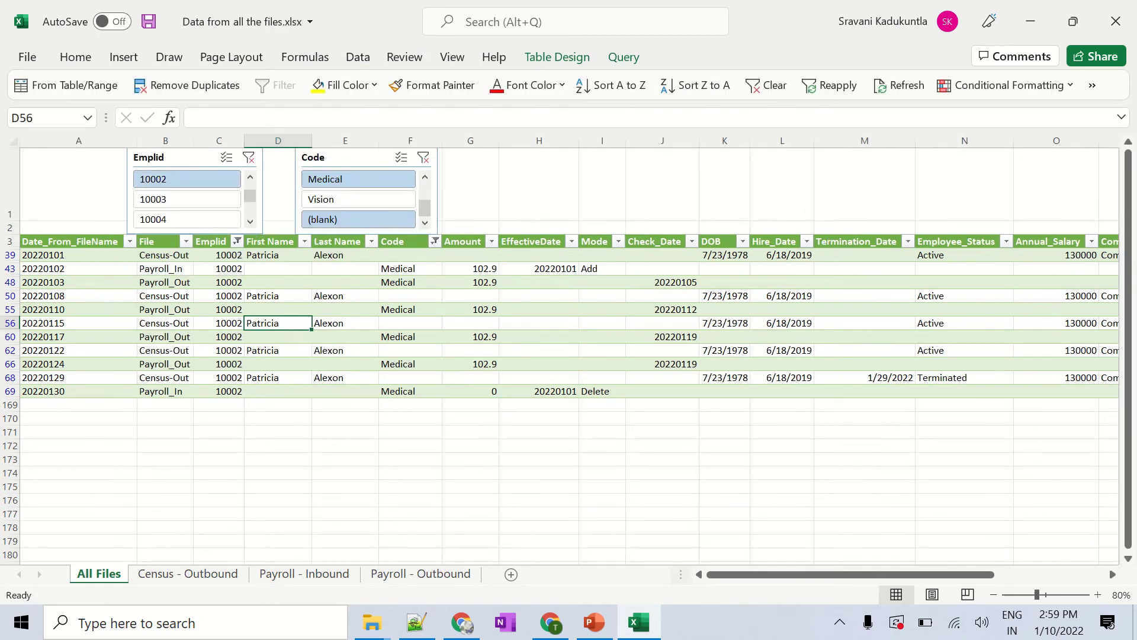
left_click(470, 364)
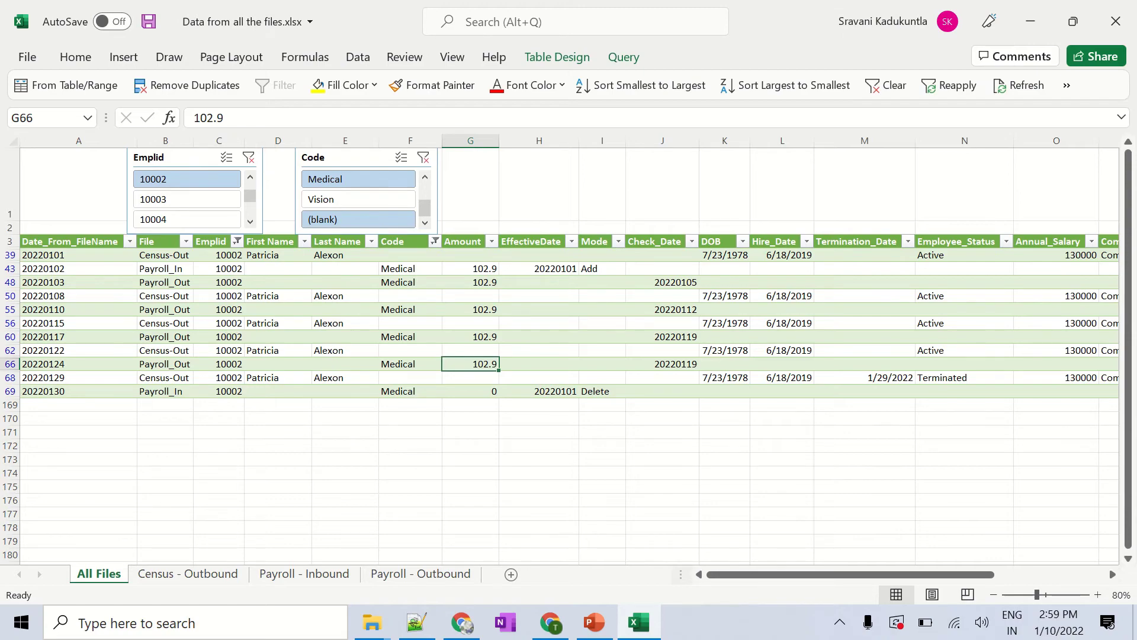
Return to Notepad++, copy 200.23 from line 12 over the Medical value on line 7 and save the file.
key("alt+Tab")
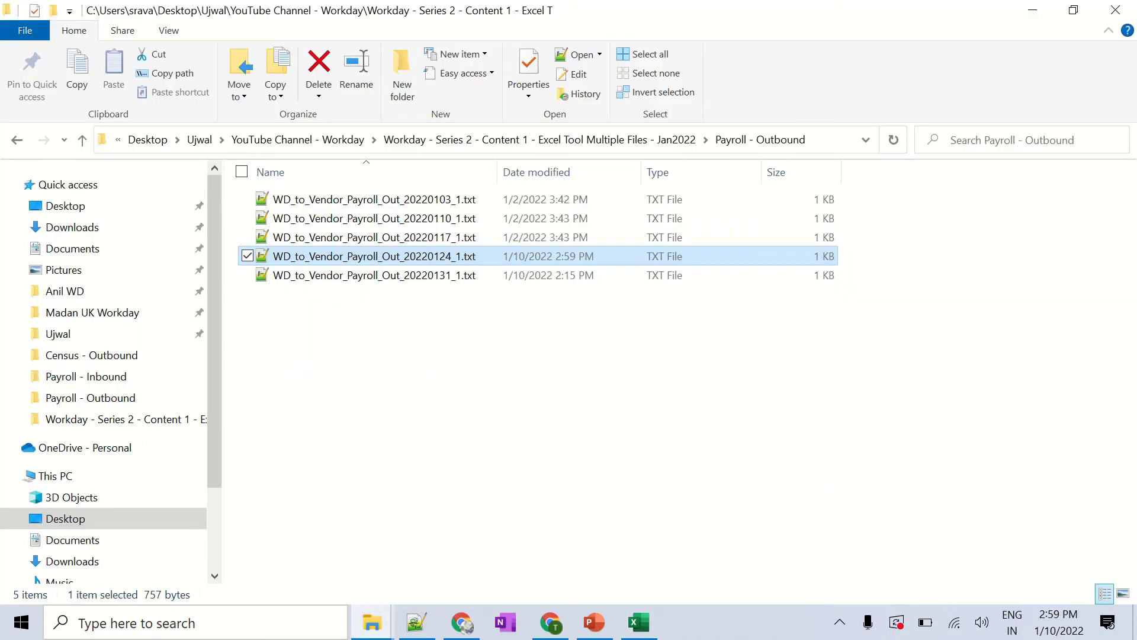
key("alt+Tab+Tab")
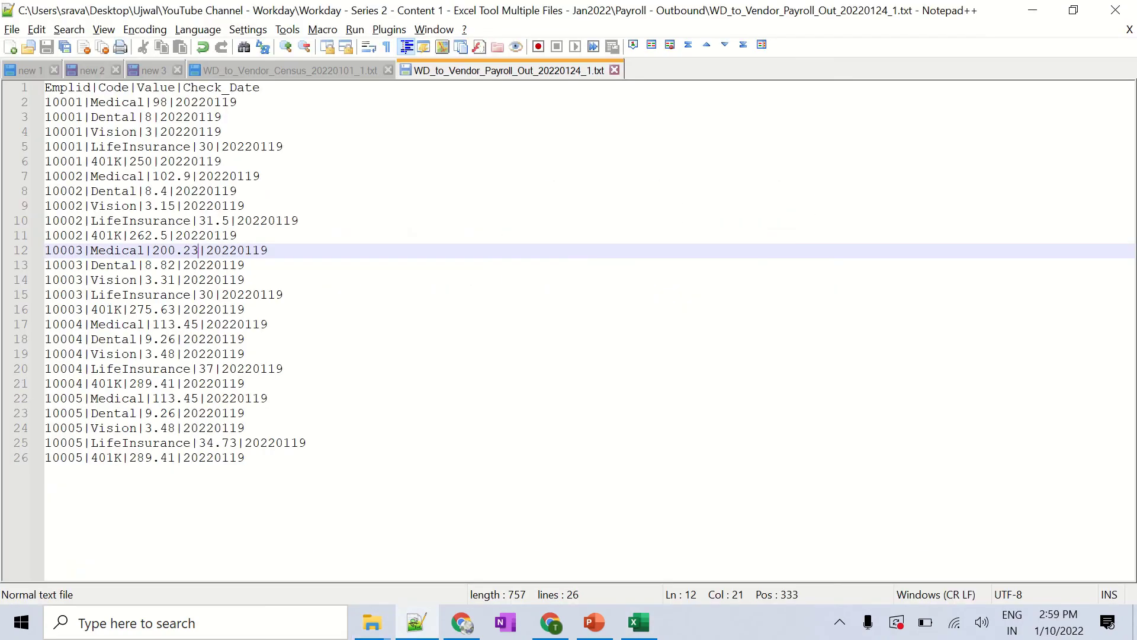
double_click(117, 250)
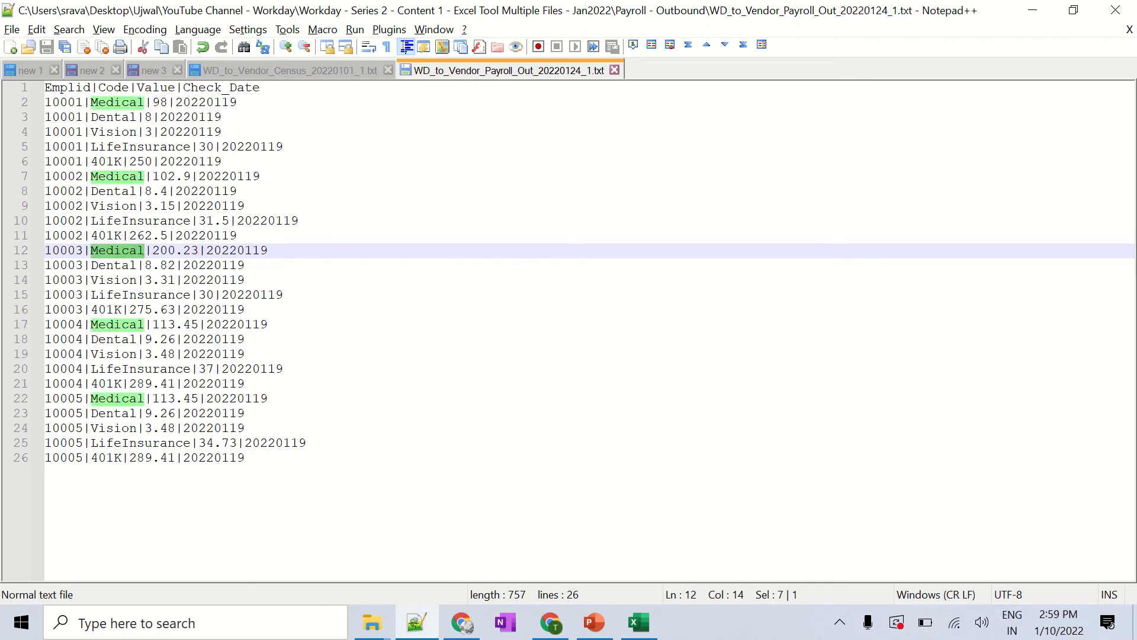
left_click_drag(153, 250, 199, 249)
key("ctrl+c")
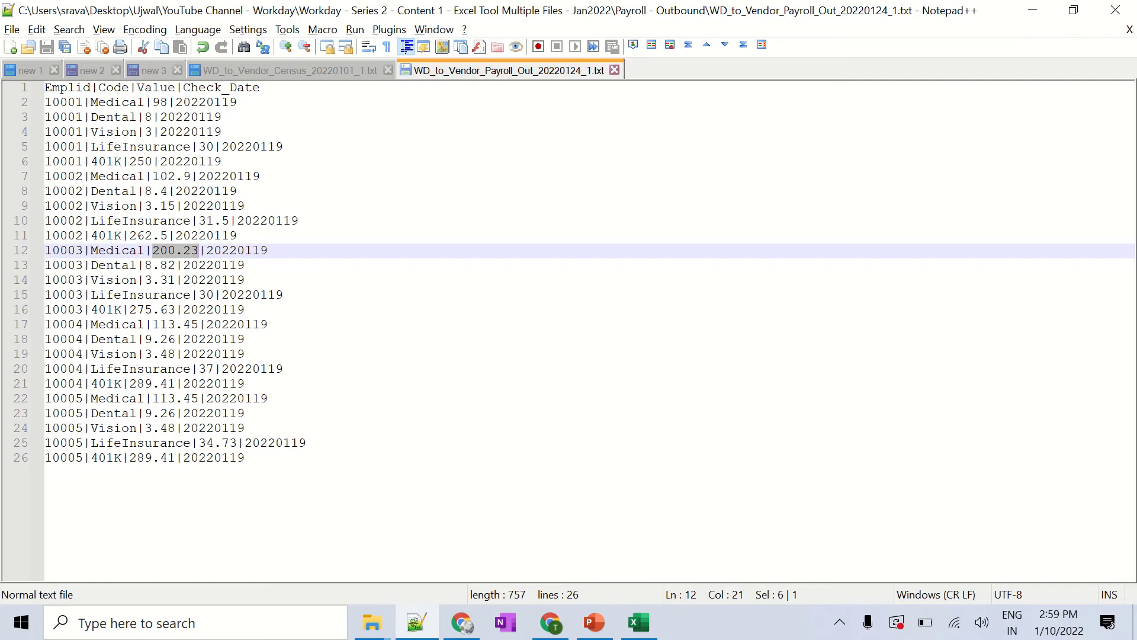
left_click_drag(152, 176, 191, 176)
key("ctrl+v")
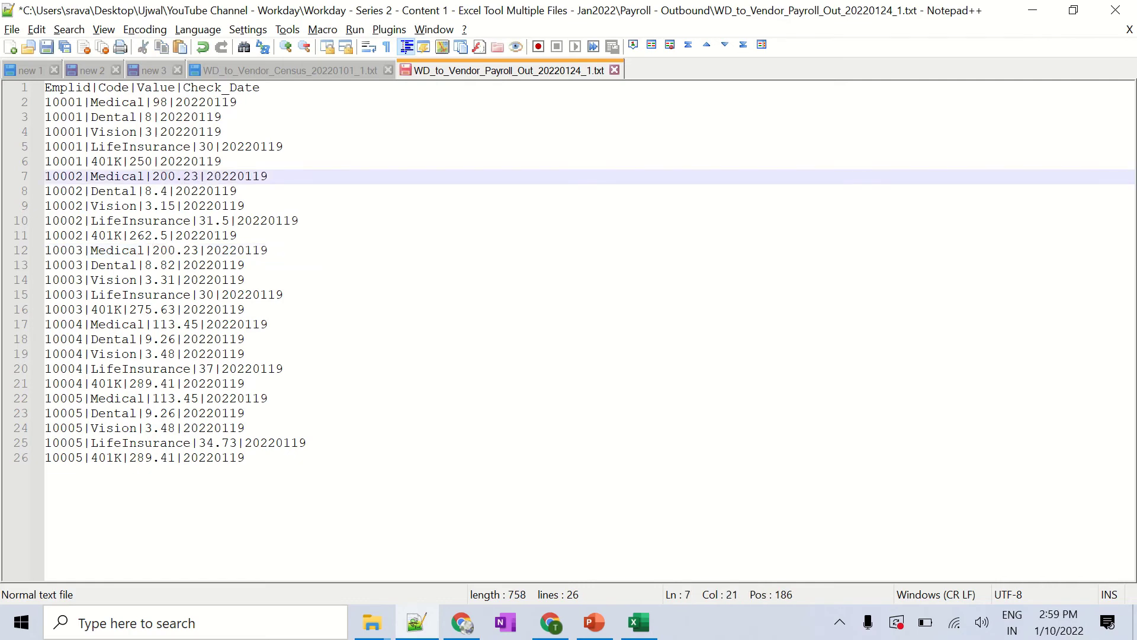
key("ctrl+s")
Switch back to Excel and refresh the All Files table to load the edited 20220124 payroll file.
key("alt+Tab")
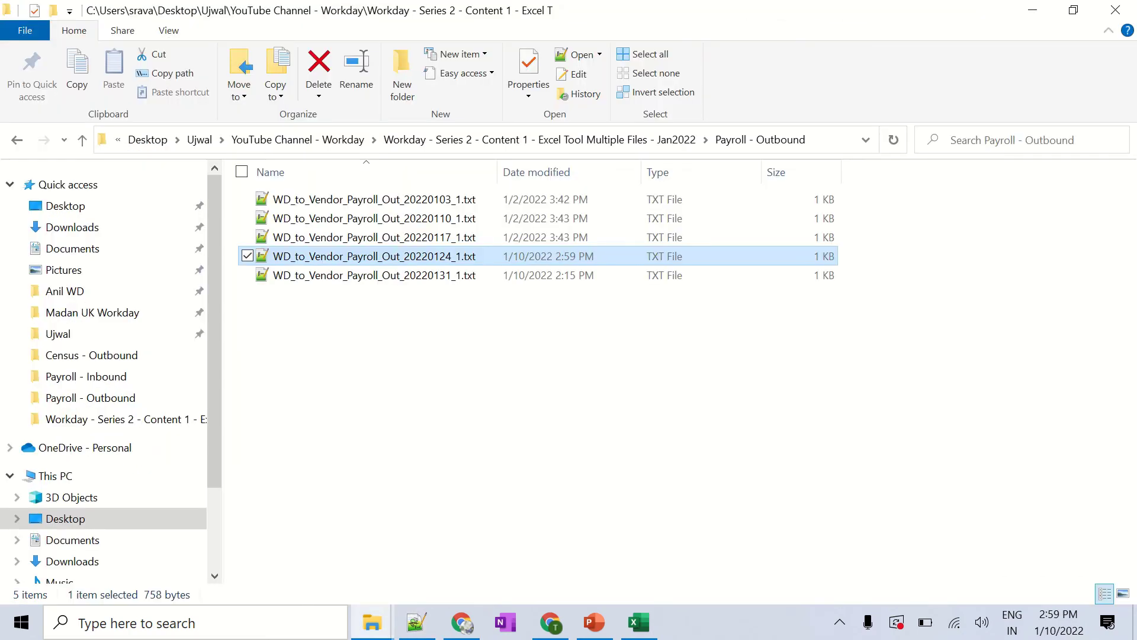
key("alt+Tab")
key("Tab")
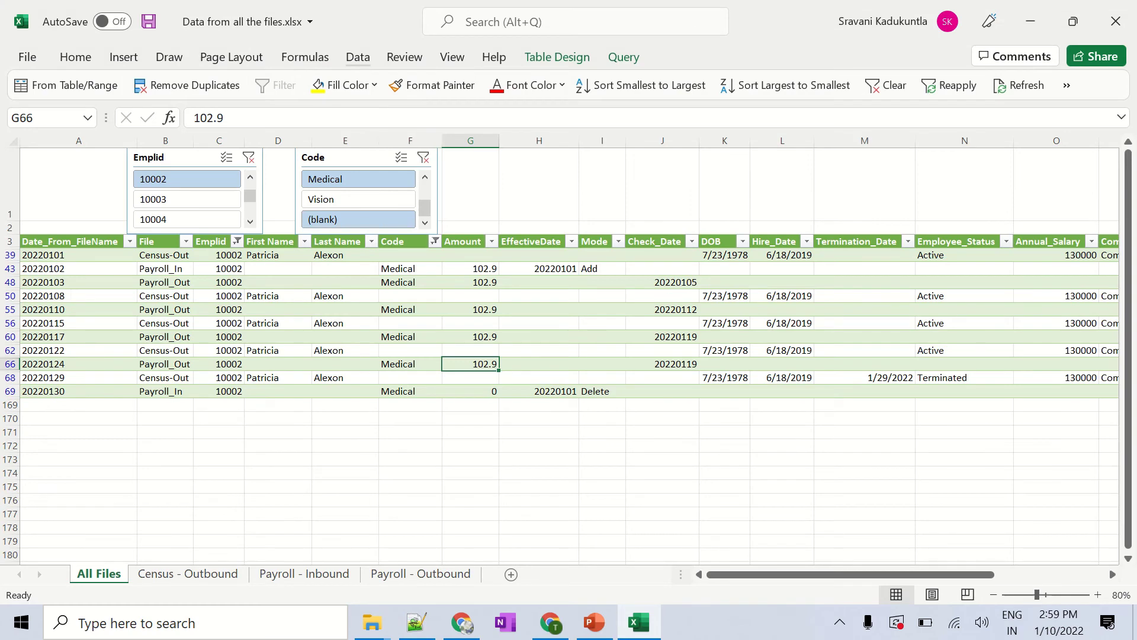
left_click(358, 57)
left_click(130, 121)
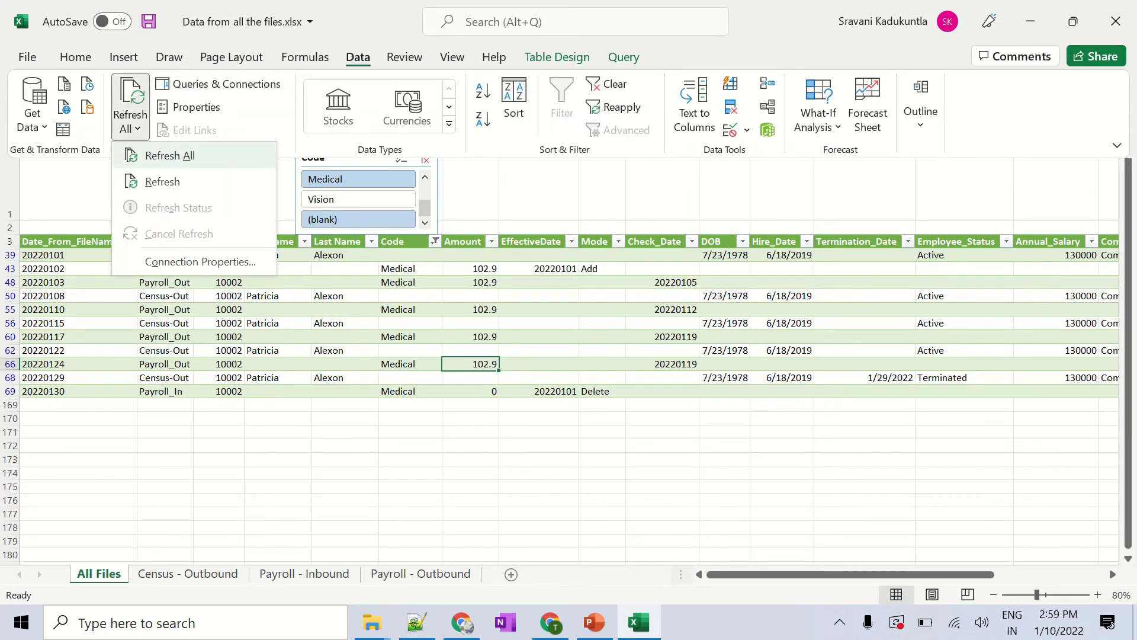
left_click(162, 181)
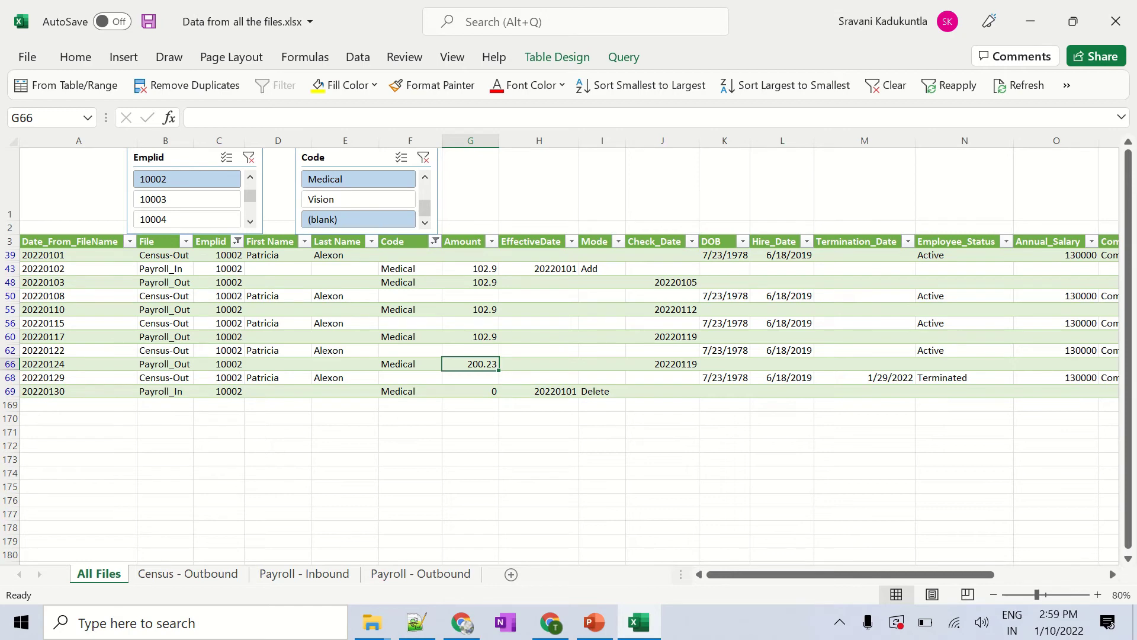
Switch to File Explorer, go up to the parent folder and copy WD_to_Vendor_Payroll_Out_20220207_1.txt.
key("alt+Tab")
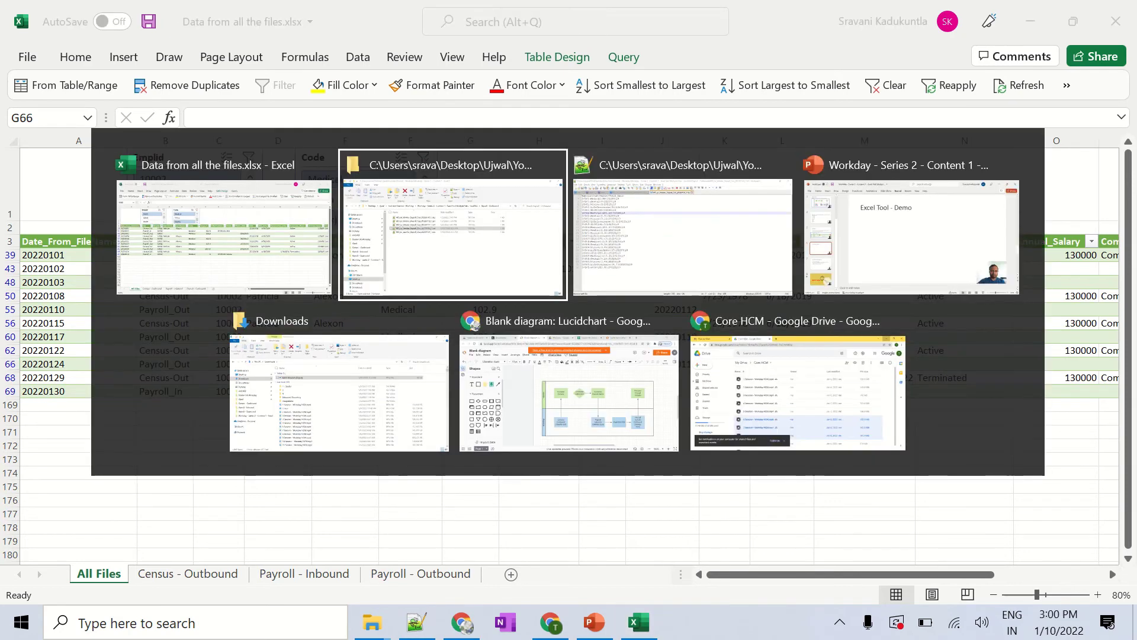
key("alt+Up")
key("Down")
key("Down")
key("Down")
key("Down")
key("Down")
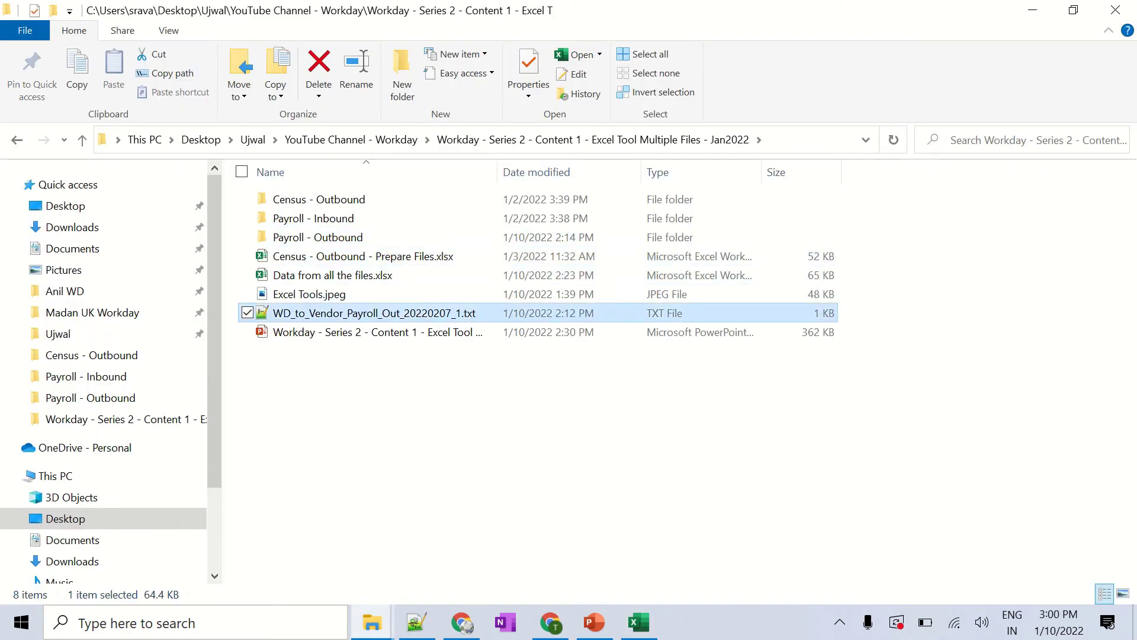
key("Up")
key("ctrl+c")
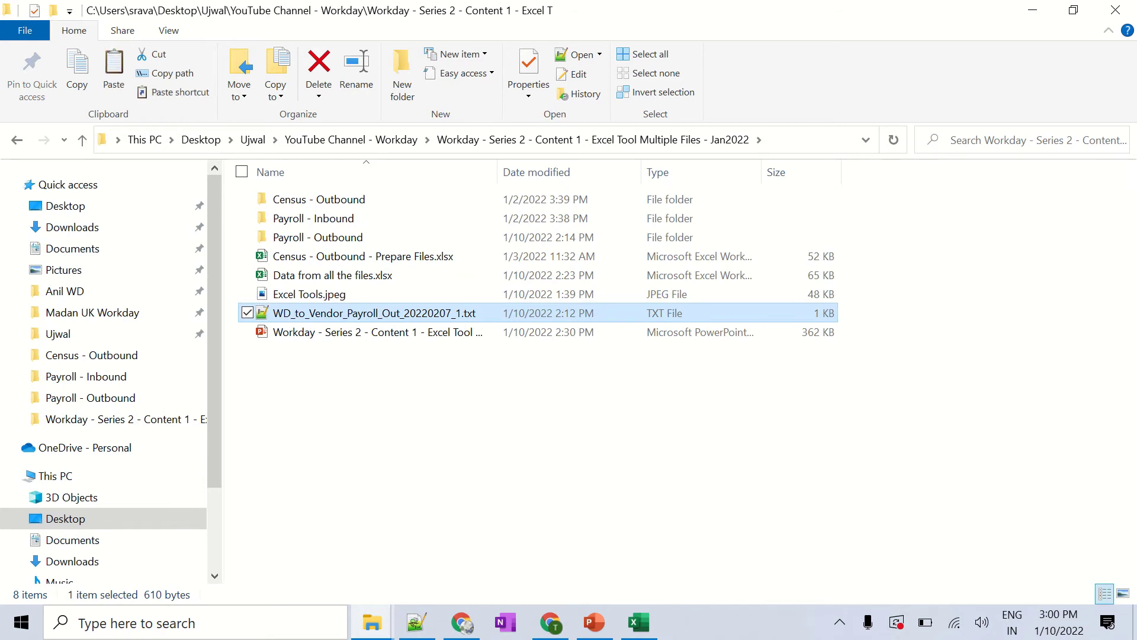
Paste the copied text file into the Payroll - Outbound folder.
key("Up")
key("Up")
key("Up")
key("Up")
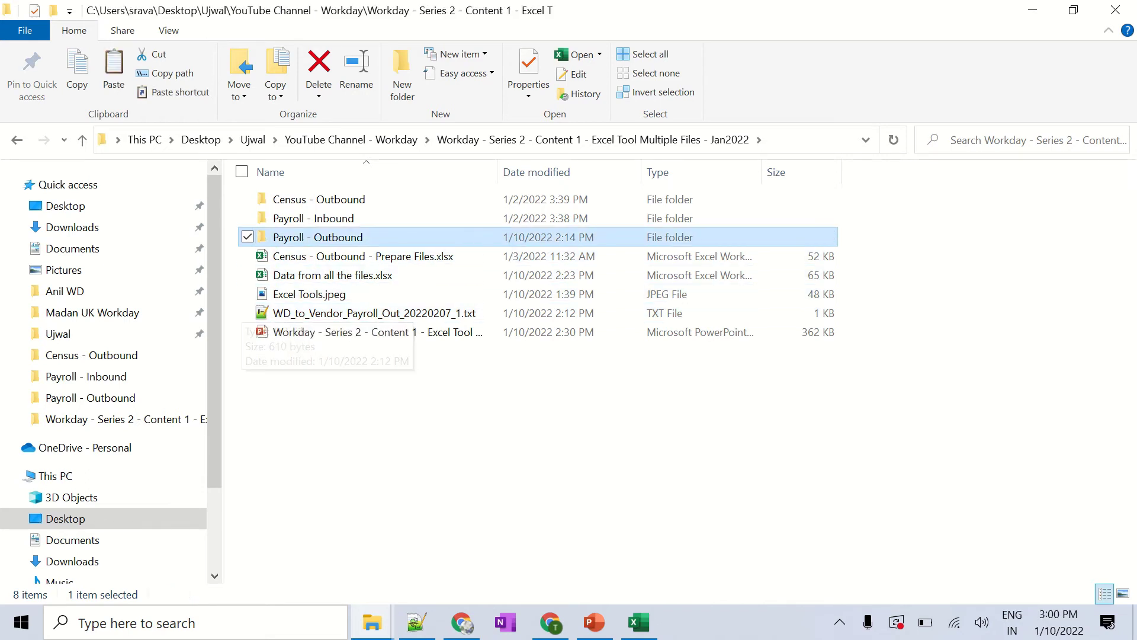
key("Return")
key("ctrl+v")
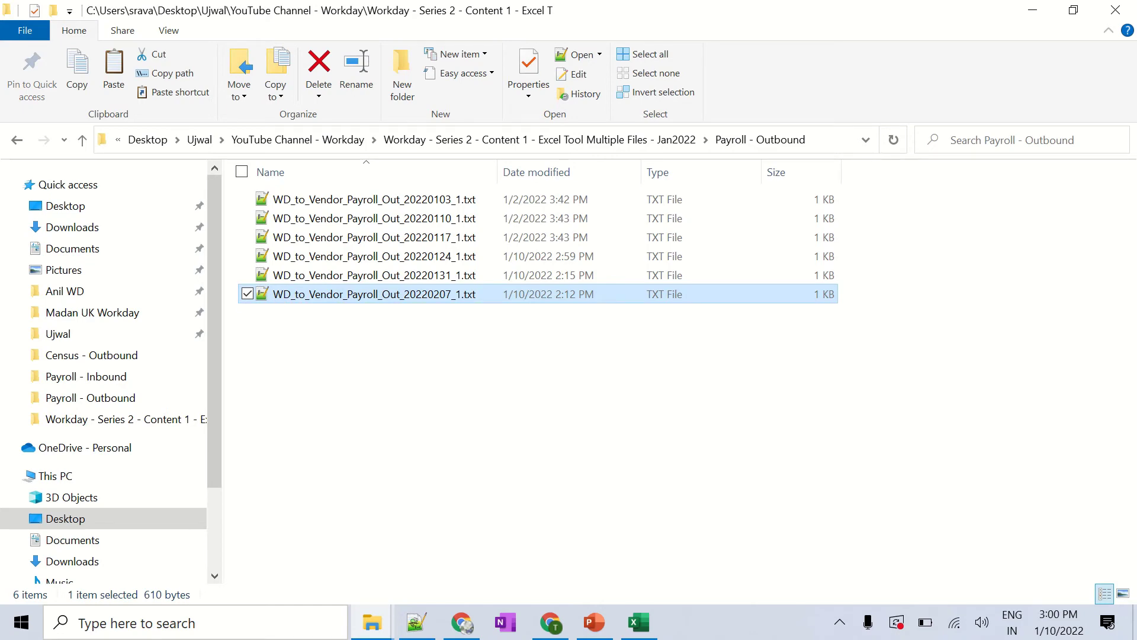
Return to Excel and refresh the All Files table to load the added 20220207 payroll file.
key("alt+Tab")
left_click(278, 337)
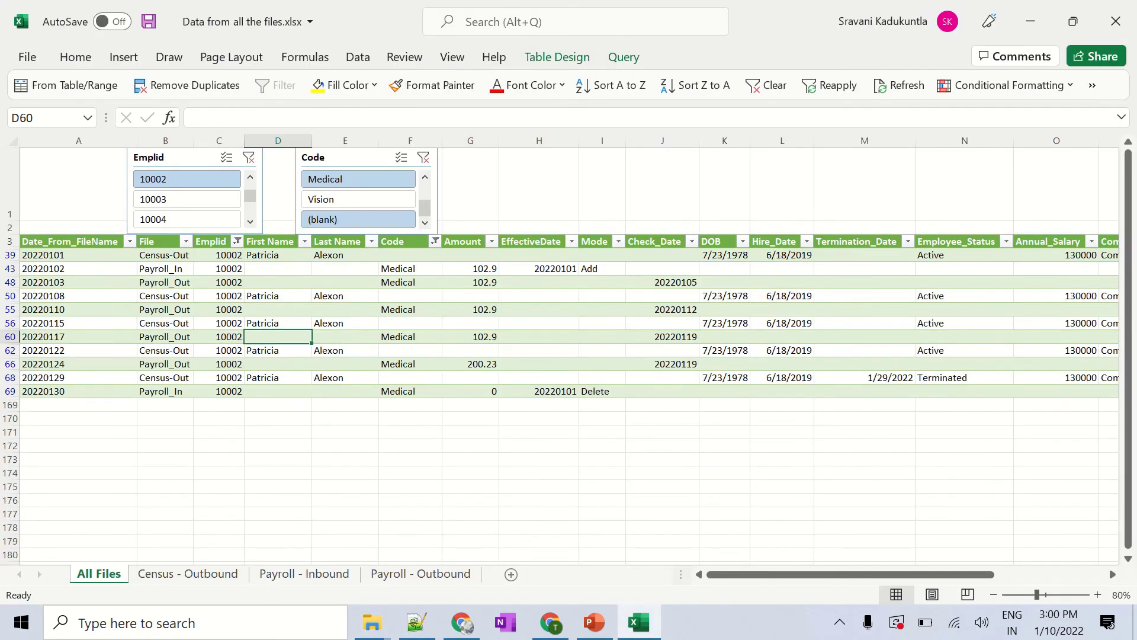
left_click(358, 57)
left_click(358, 57)
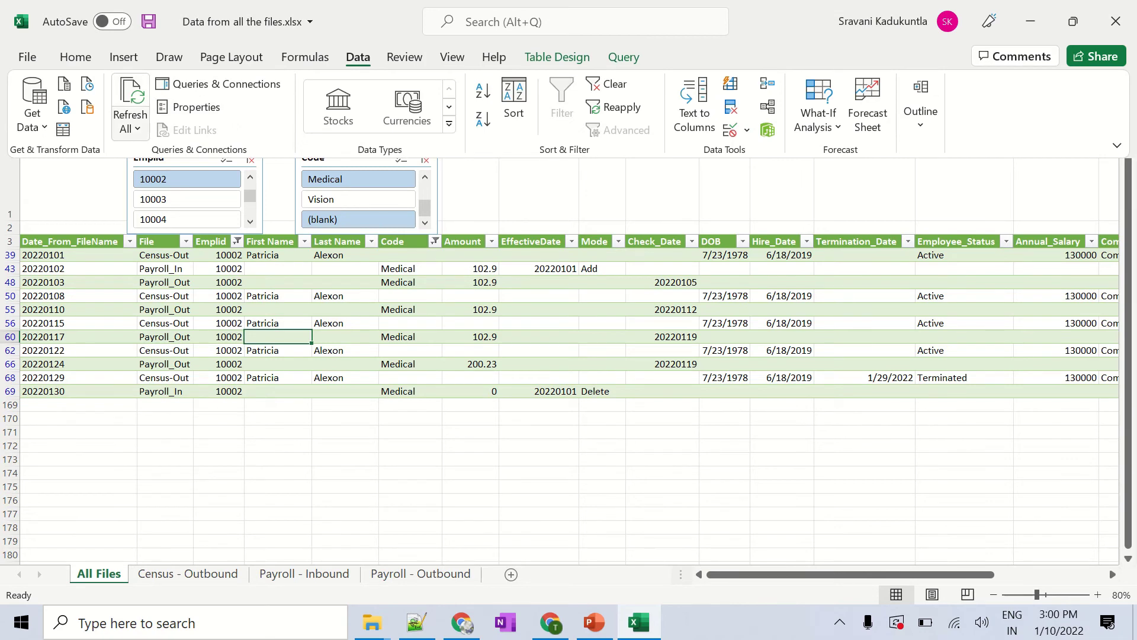
left_click(130, 129)
left_click(162, 182)
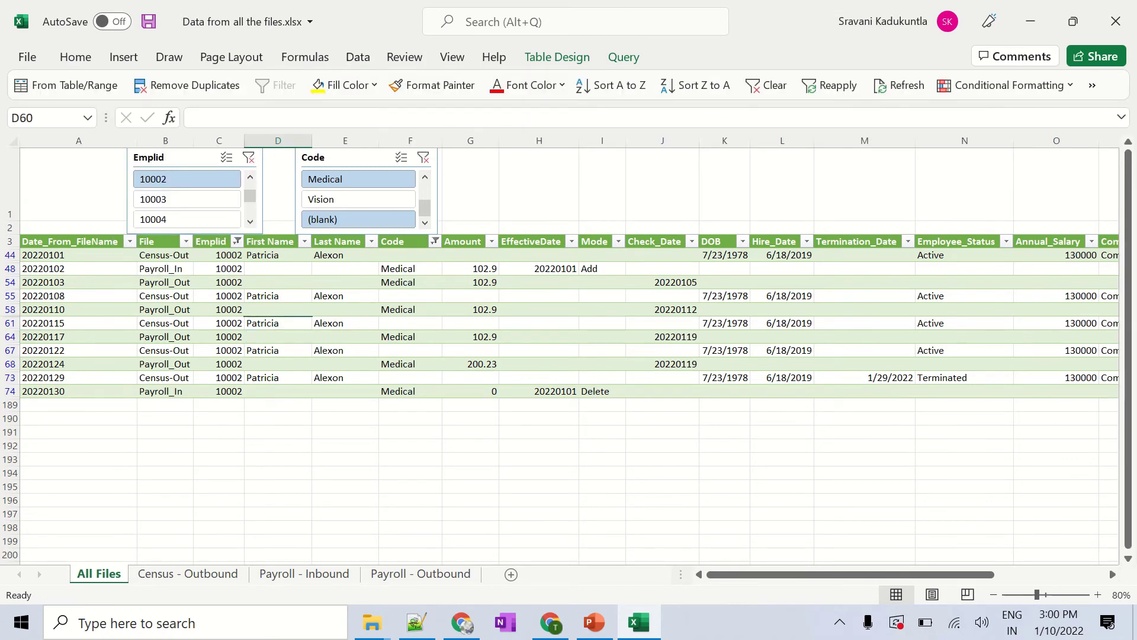
Filter the table to the first employee ID and examine the 20220207 Payroll_Out row through its Medical amount.
left_click(250, 177)
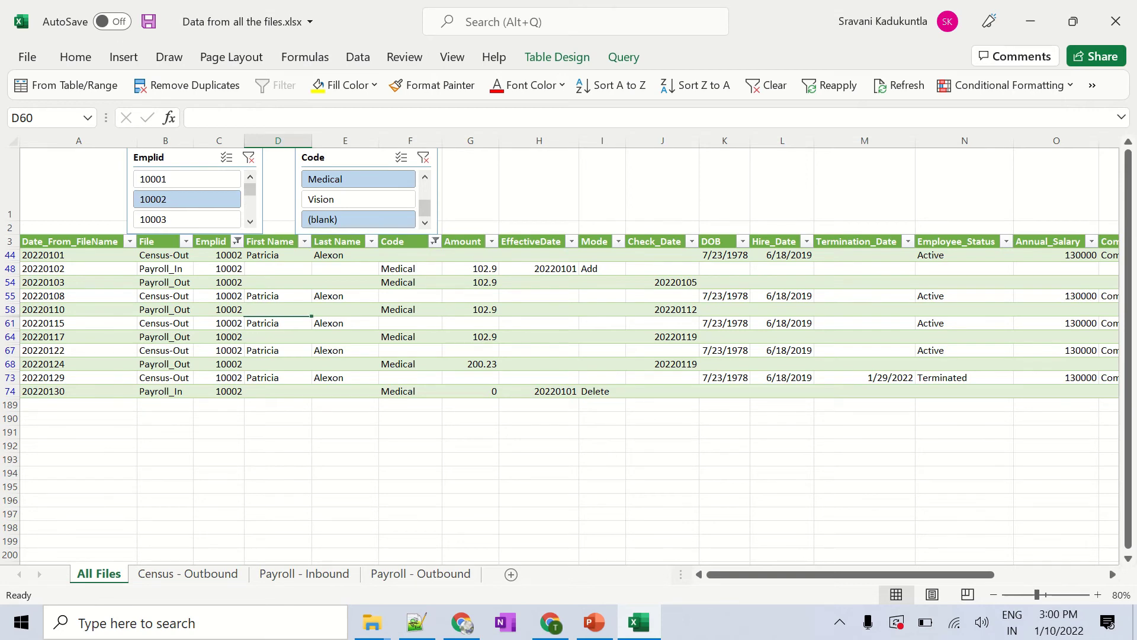
left_click(186, 179)
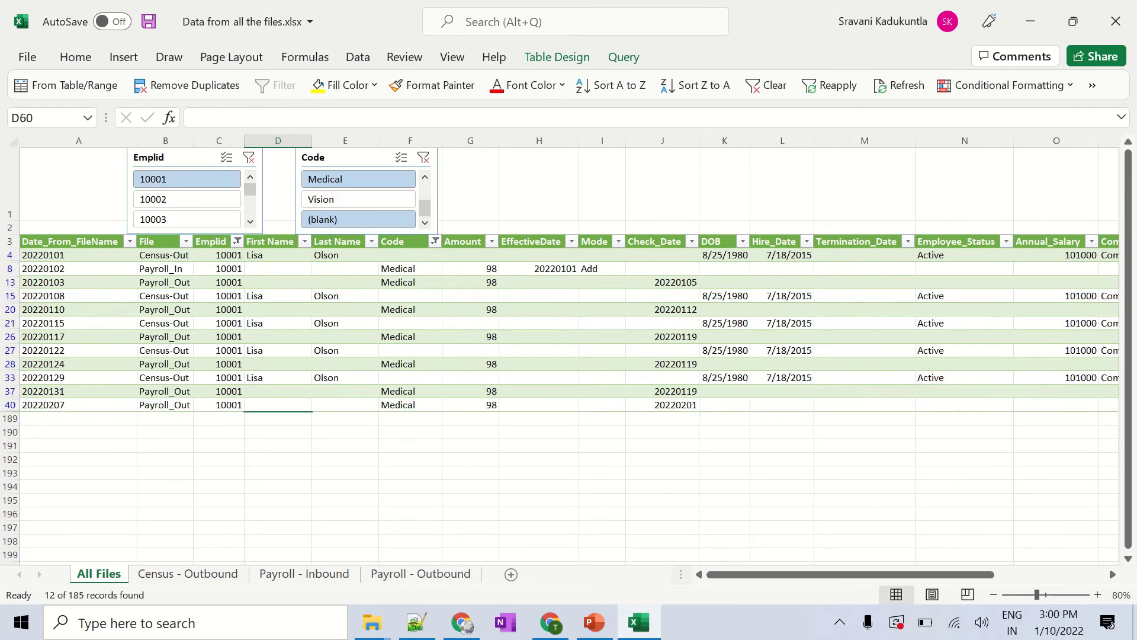
left_click(471, 405)
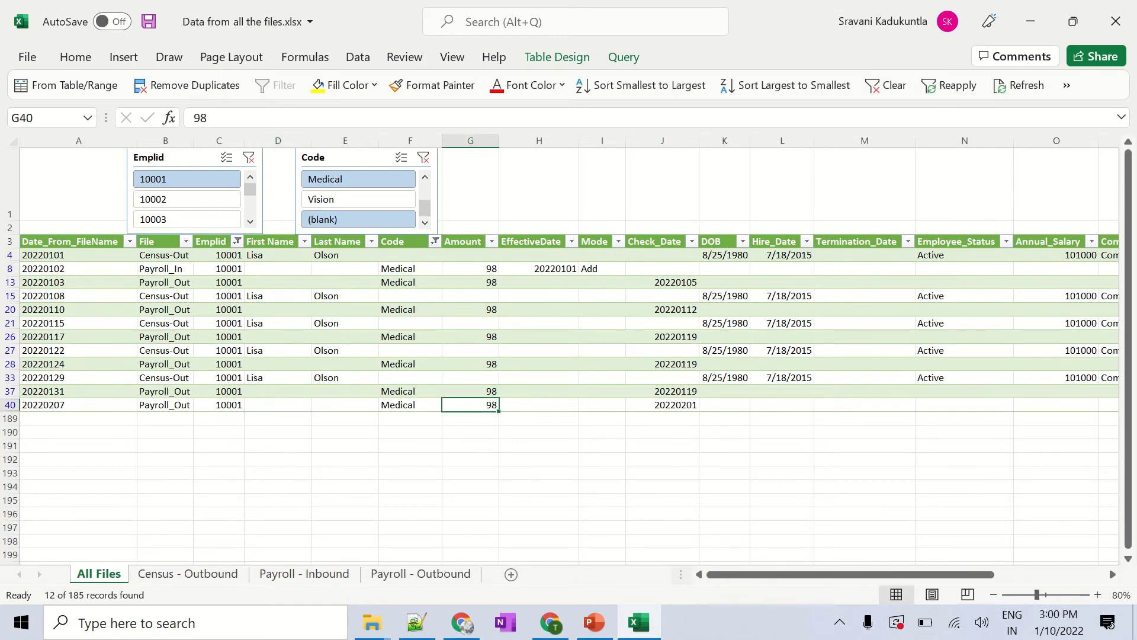
key("Home")
key("shift+Right")
key("shift+Right")
key("shift+Right")
key("shift+Right")
key("shift+Right")
key("shift+Right")
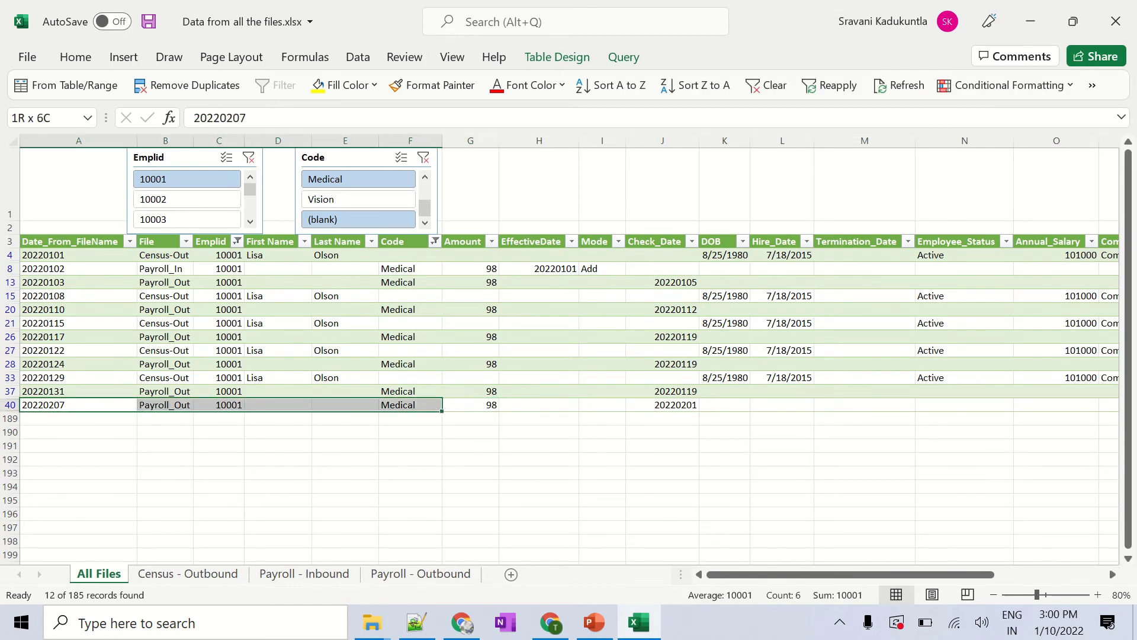
key("shift+Up")
key("shift+Down")
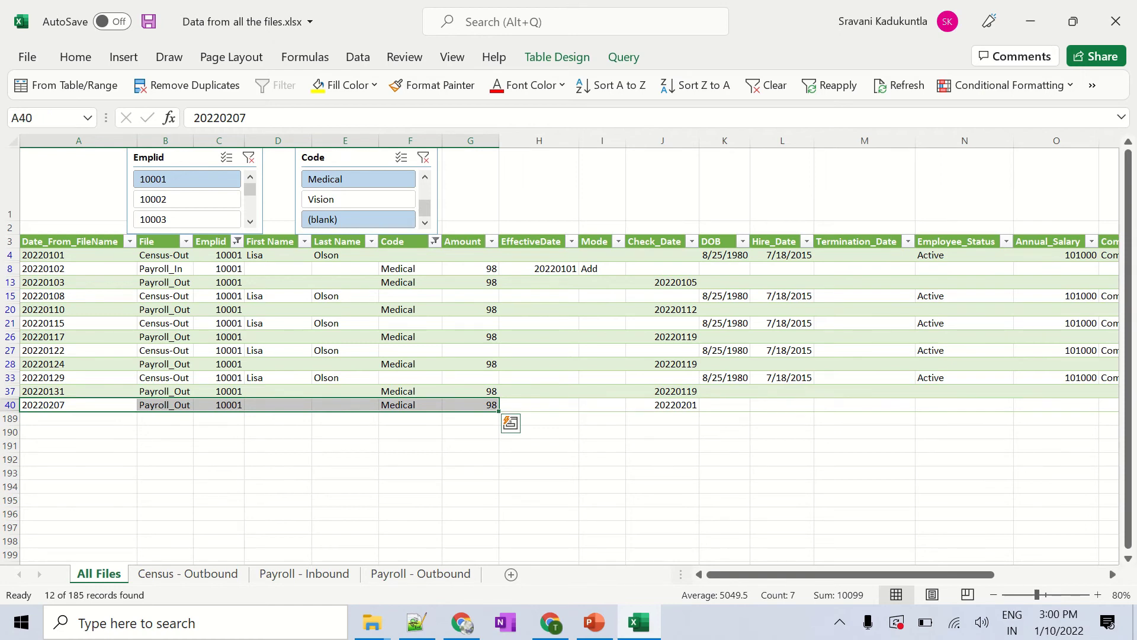
key("ctrl+Home")
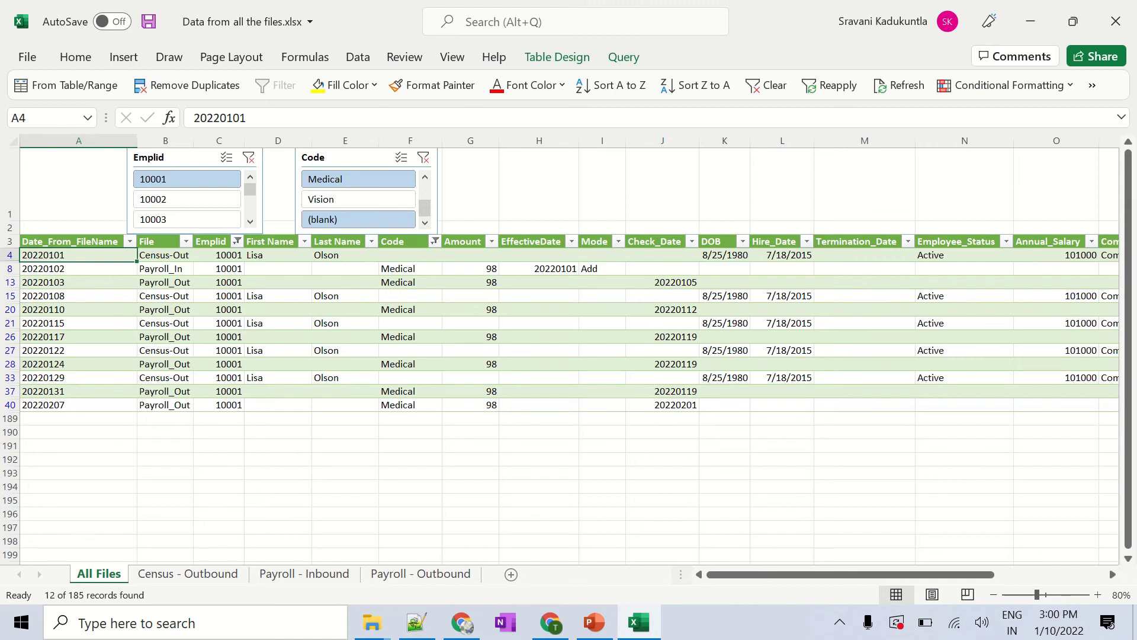
Compare the employee's 20220115 Census-Out row with the 20220117 Payroll_Out row through its Medical amount.
left_click(77, 323)
key("shift+Right")
key("shift+Right")
key("shift+Right")
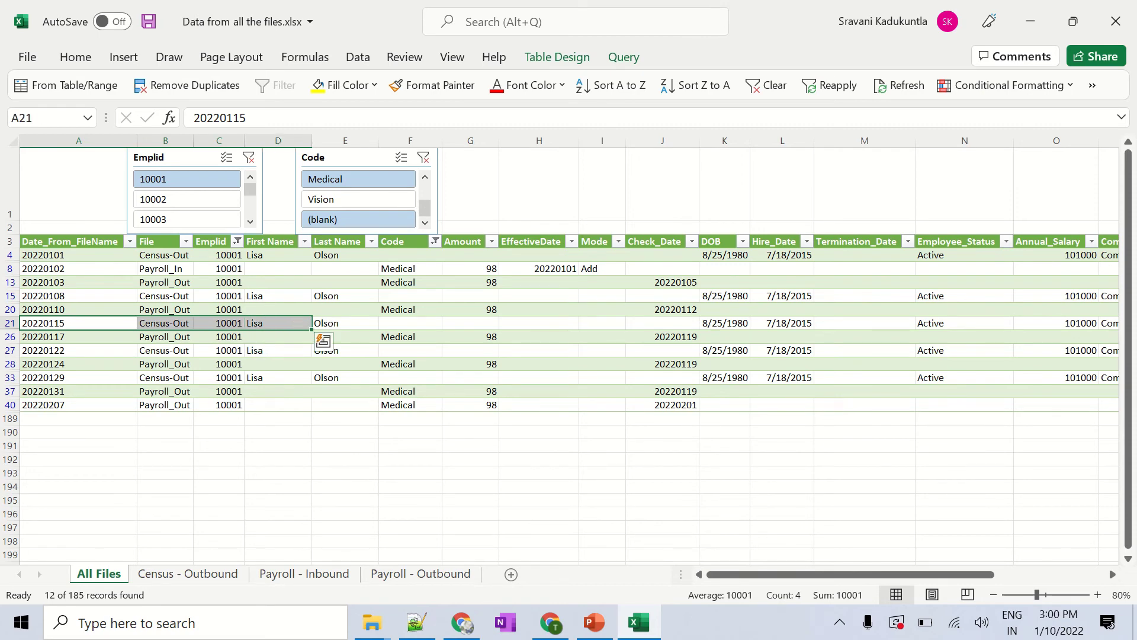
left_click(78, 337)
left_click(78, 323)
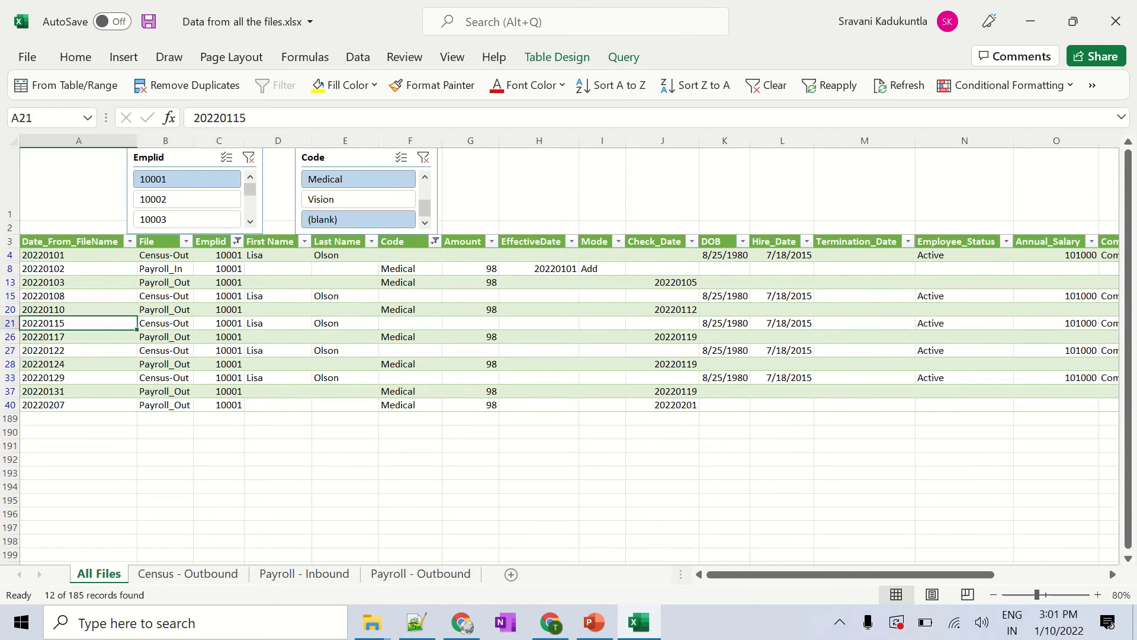
left_click(77, 336)
key("shift+Right")
key("shift+Right")
key("shift+Right")
key("shift+Right")
key("shift+Right")
key("shift+Right")
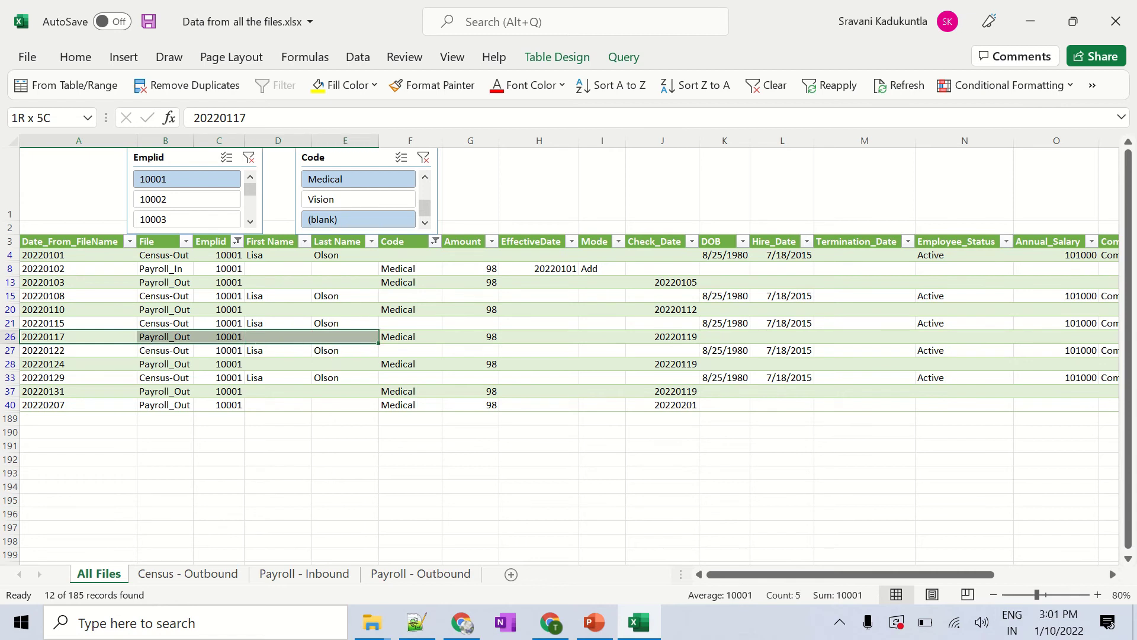
left_click_drag(470, 336, 470, 336)
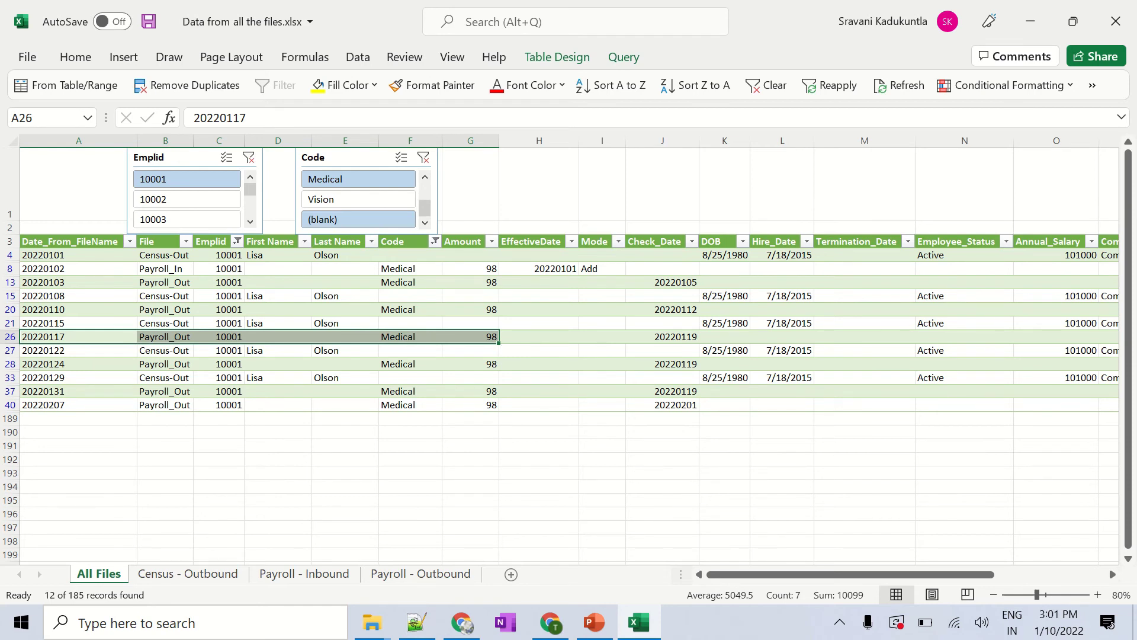
Delete the employee's 20220117 Payroll_Out row from the filtered All Files table.
left_click(10, 336)
right_click(10, 336)
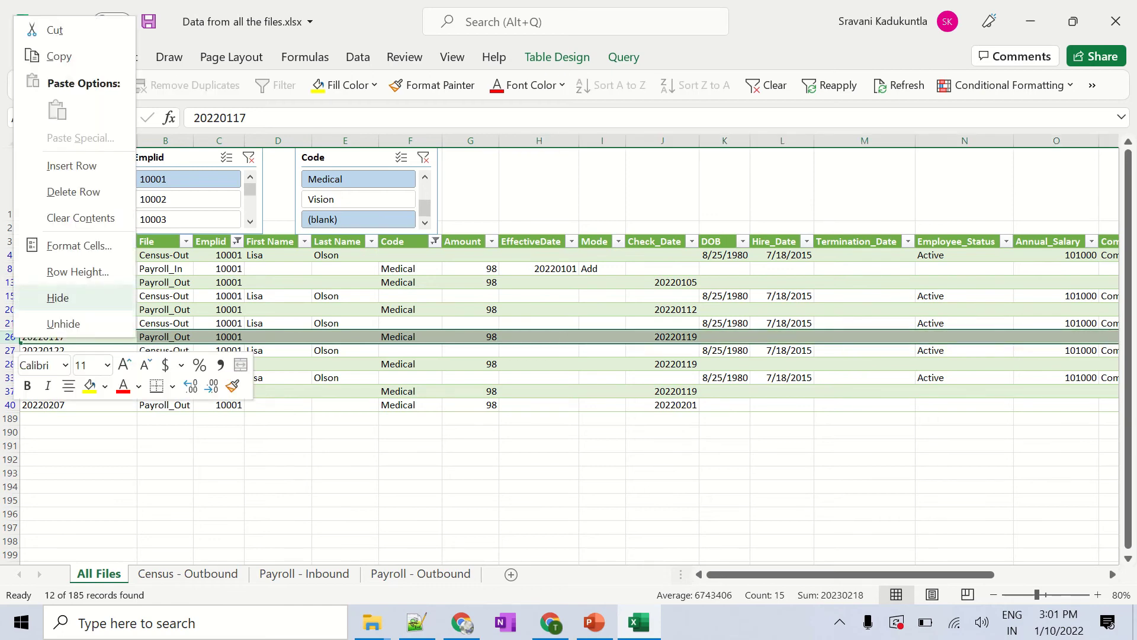
left_click(73, 191)
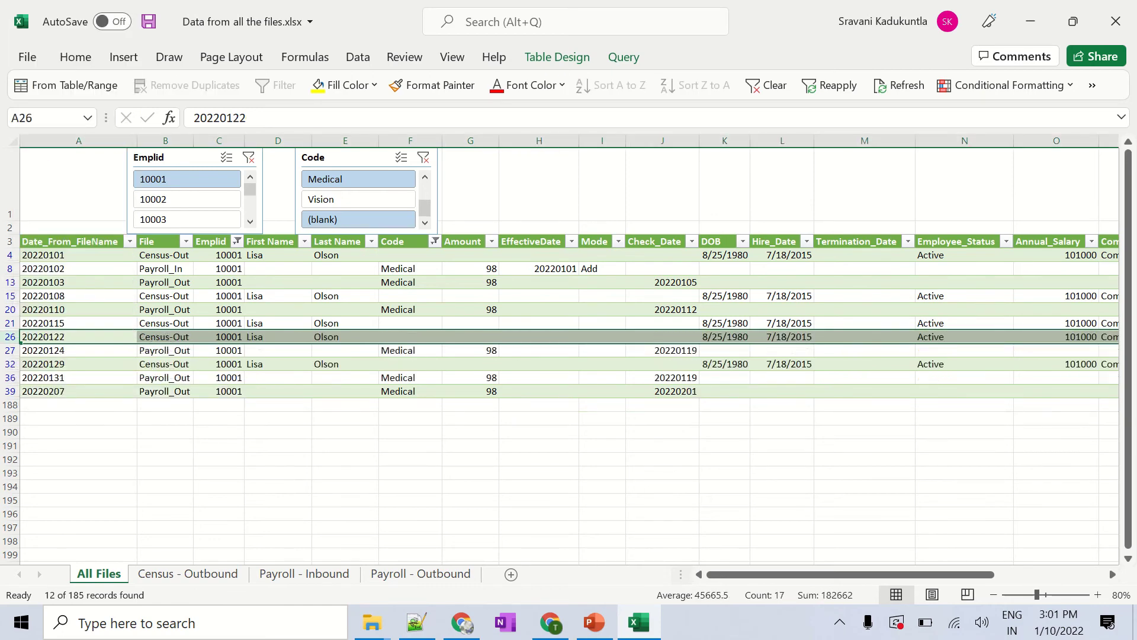
Compare the employee's consecutive 20220115 and 20220122 Census-Out rows across the file, name and employment details.
left_click(344, 323)
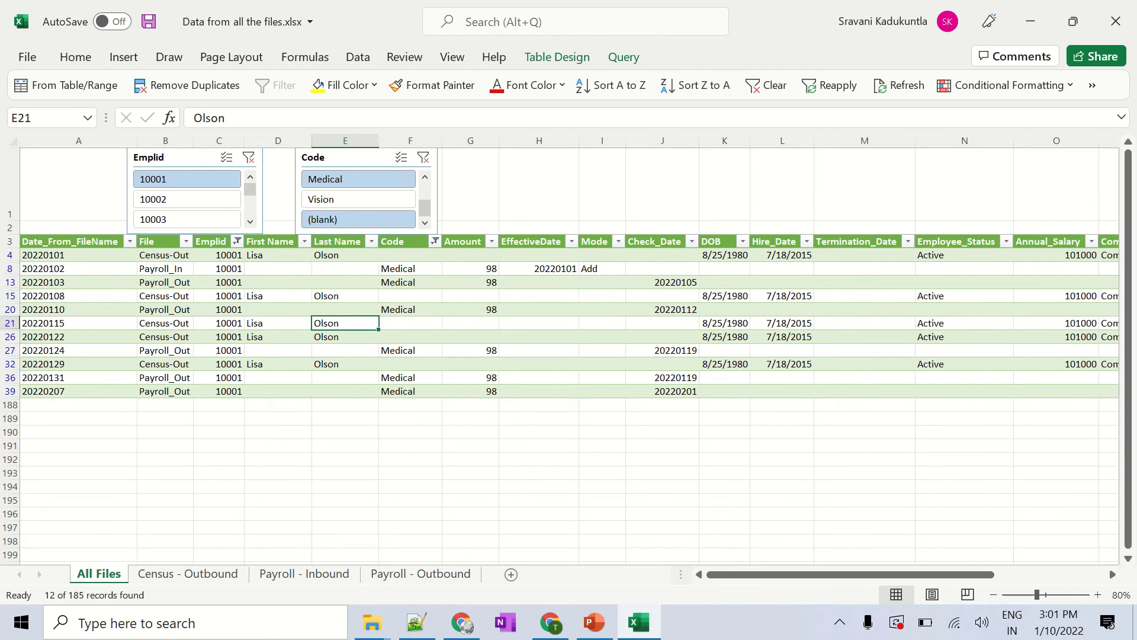
key("shift+Left")
key("shift+Down")
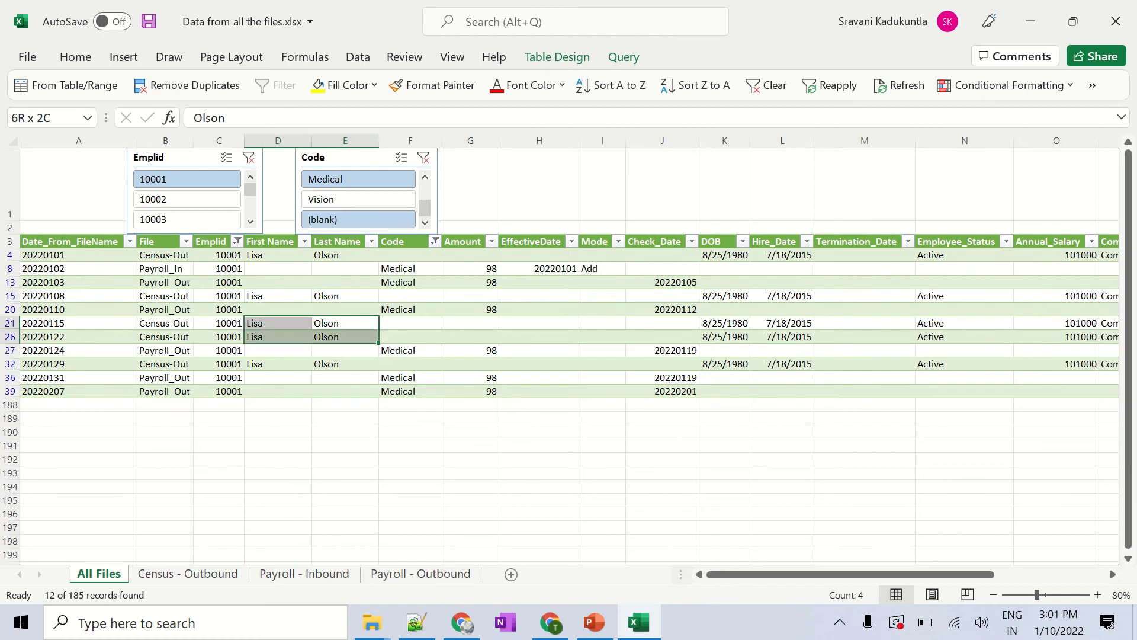
key("shift+Right")
left_click_drag(355, 337, 964, 337)
key("Home")
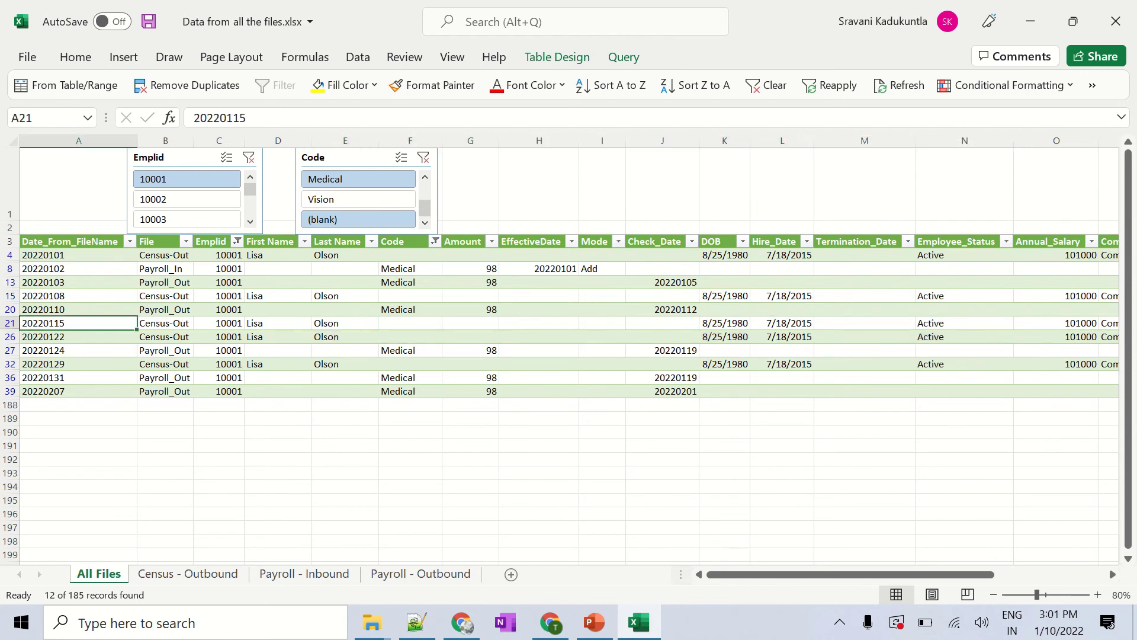
key("Down")
key("Right")
key("shift+Up")
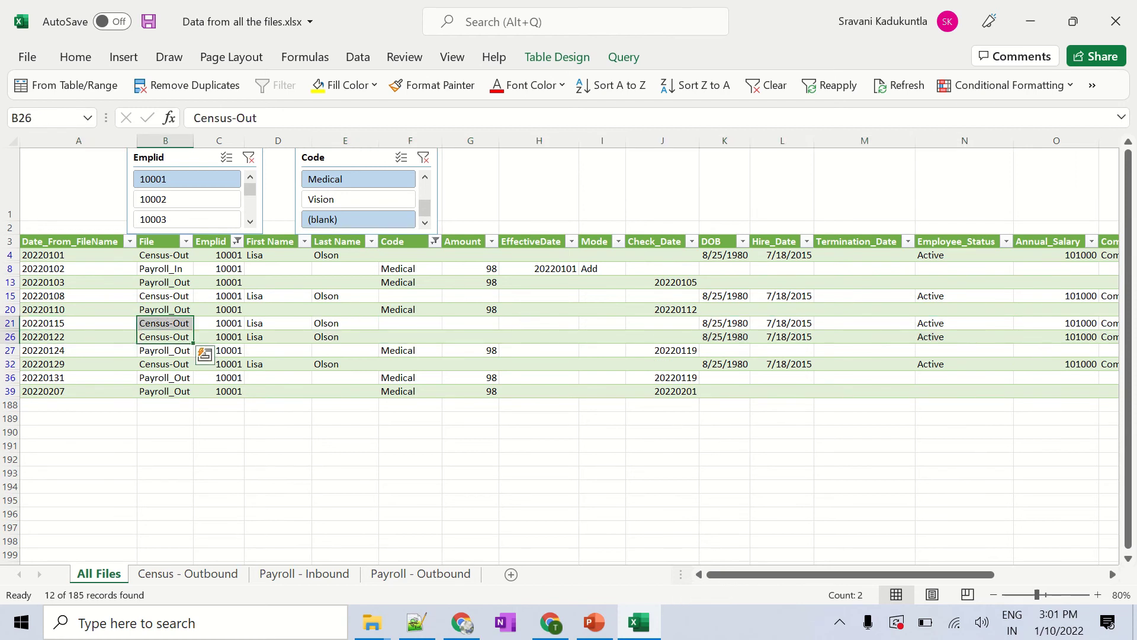
left_click(345, 323)
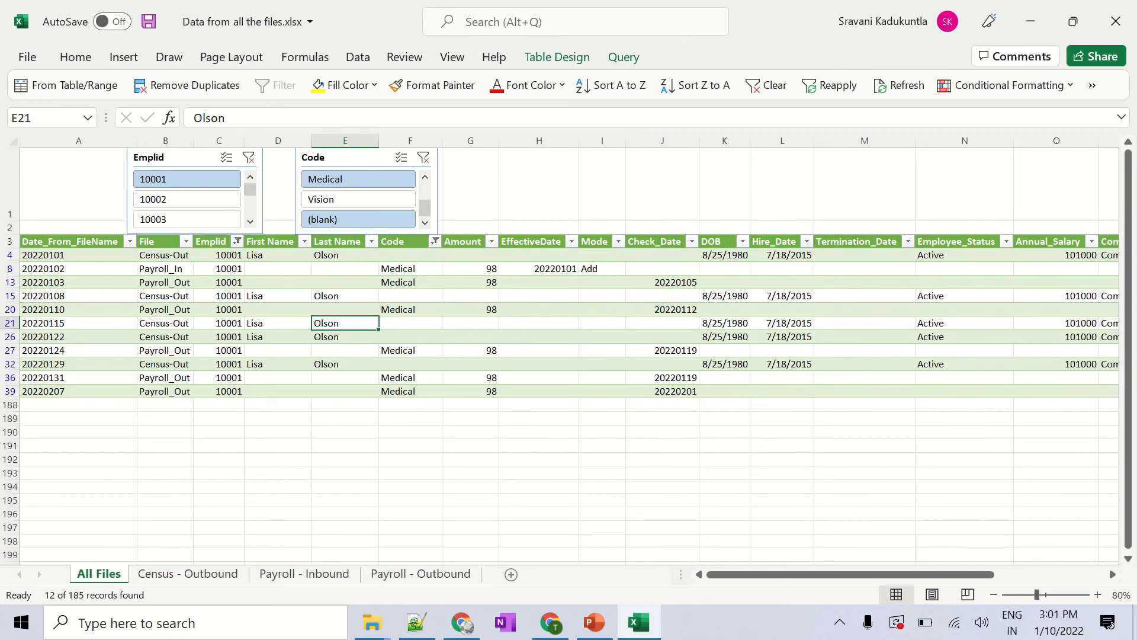
Delete the employee's 20220124 Payroll_Out row and examine the consecutive Census-Out rows from 20220115 through 20220129.
right_click(10, 350)
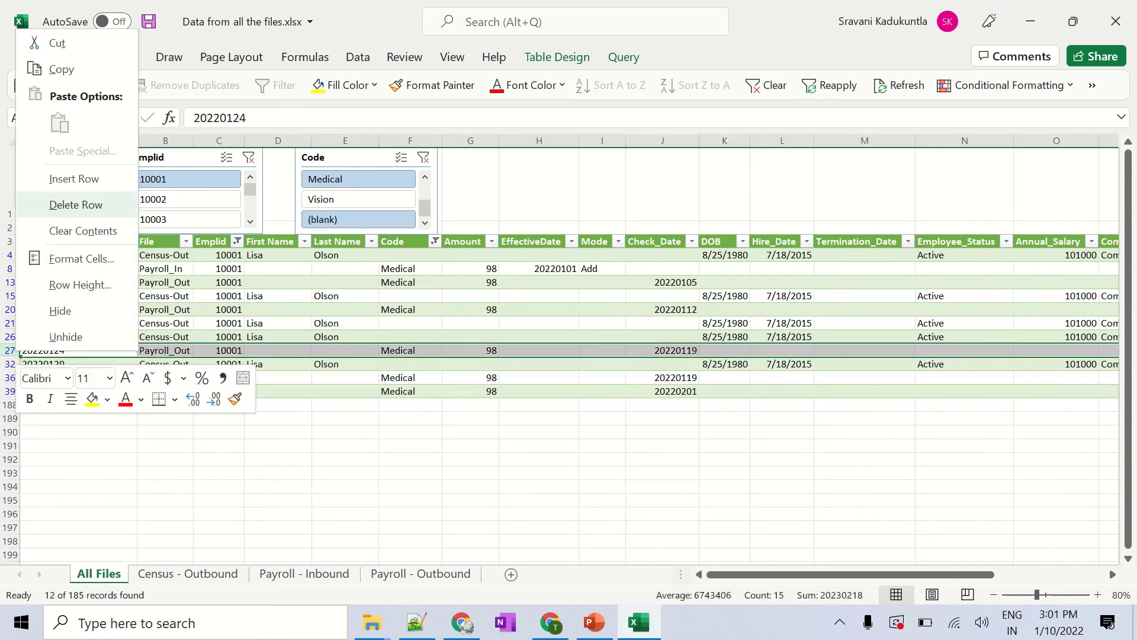
left_click(76, 204)
left_click(45, 337)
left_click_drag(45, 323, 417, 350)
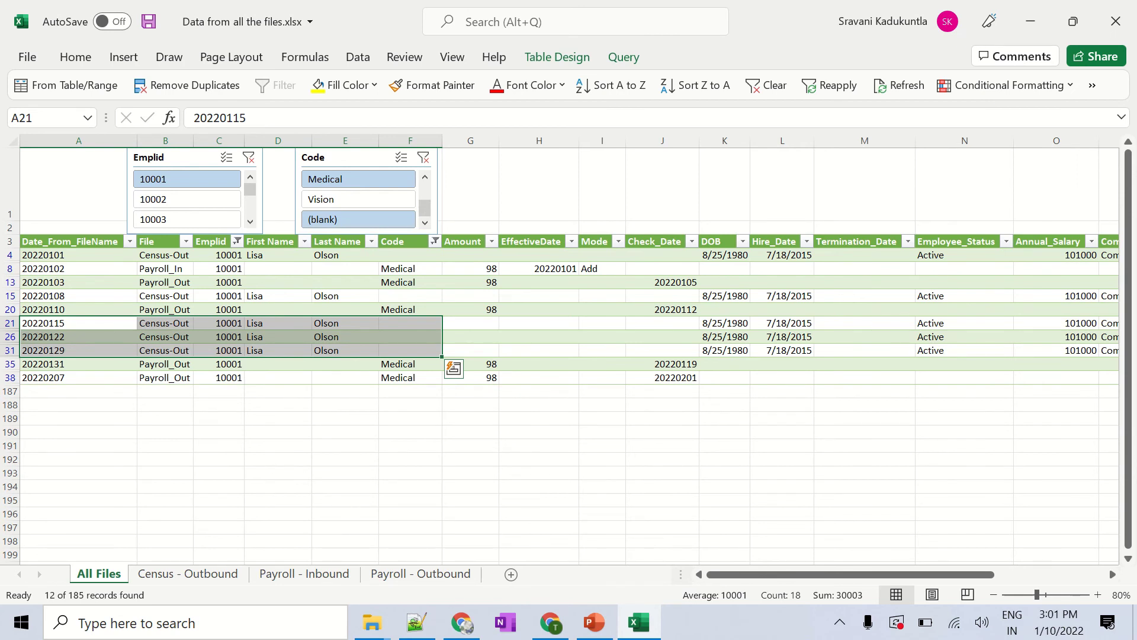
key("Down")
key("Up")
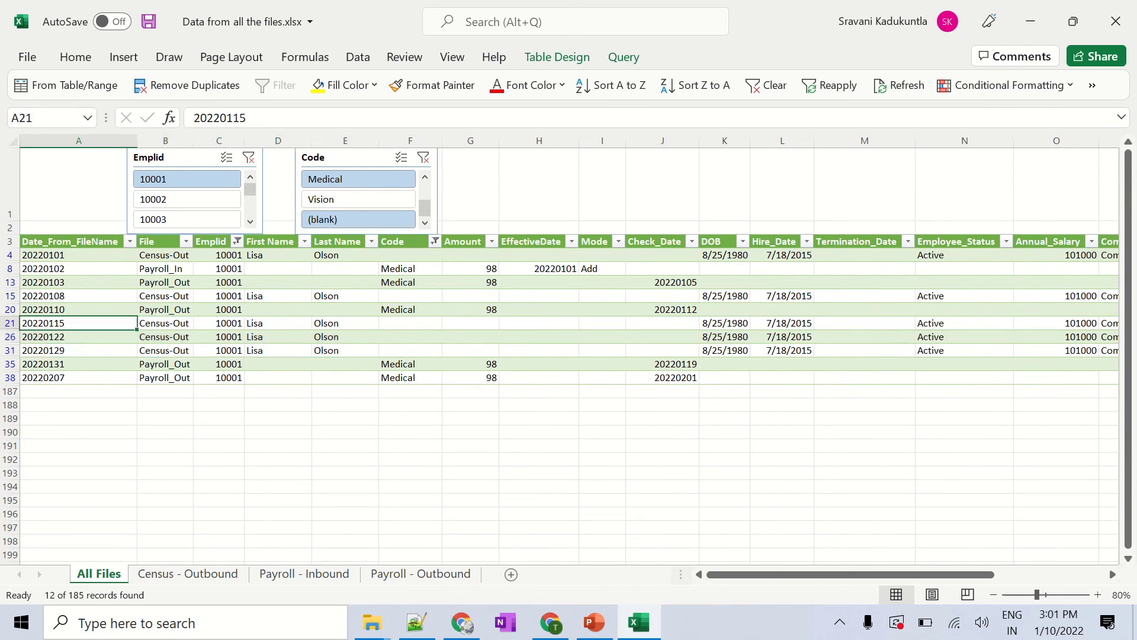